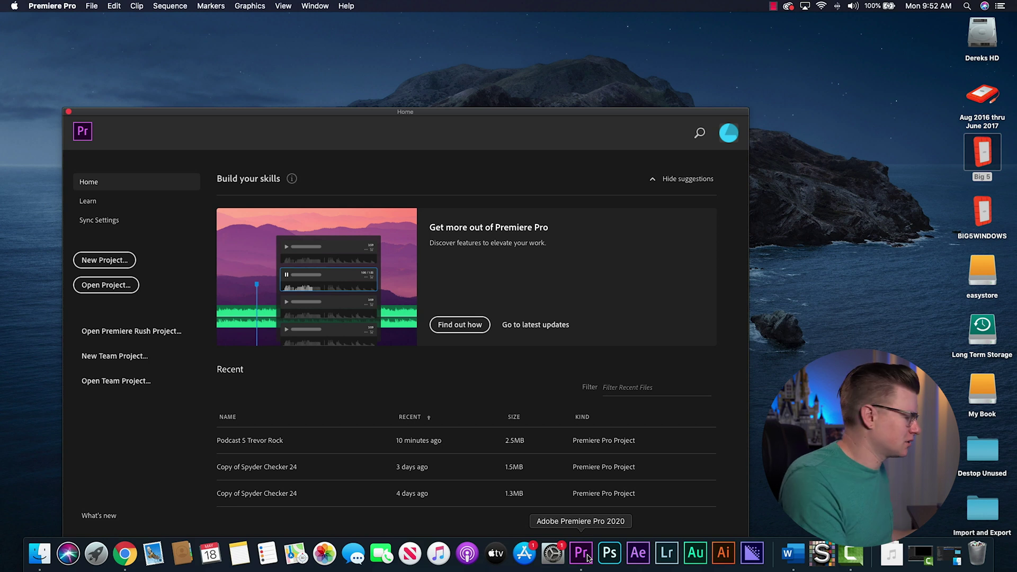
Create a new project named Import and Export, saved in the Import and Export folder on the Desktop
click(113, 262)
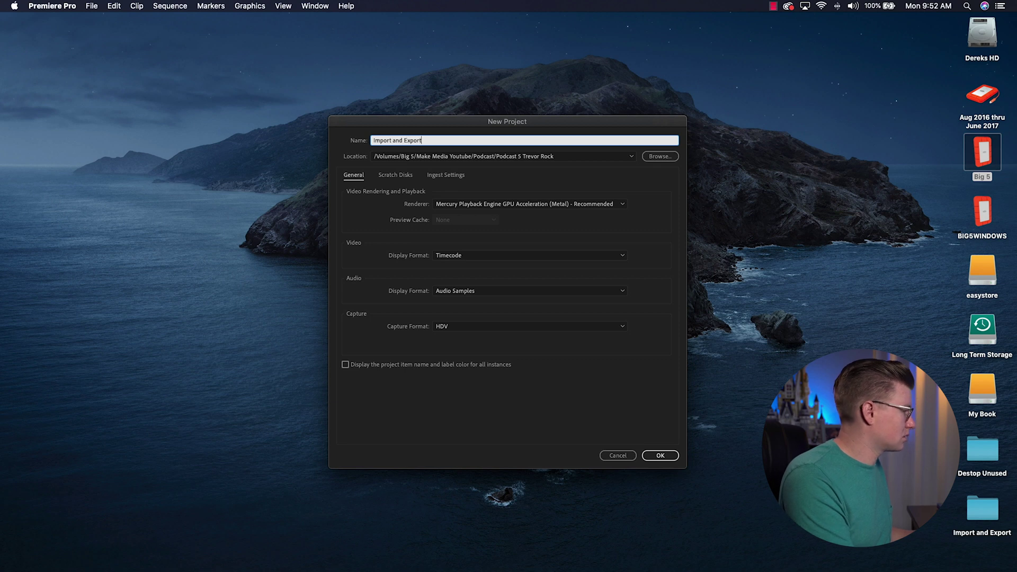
click(650, 155)
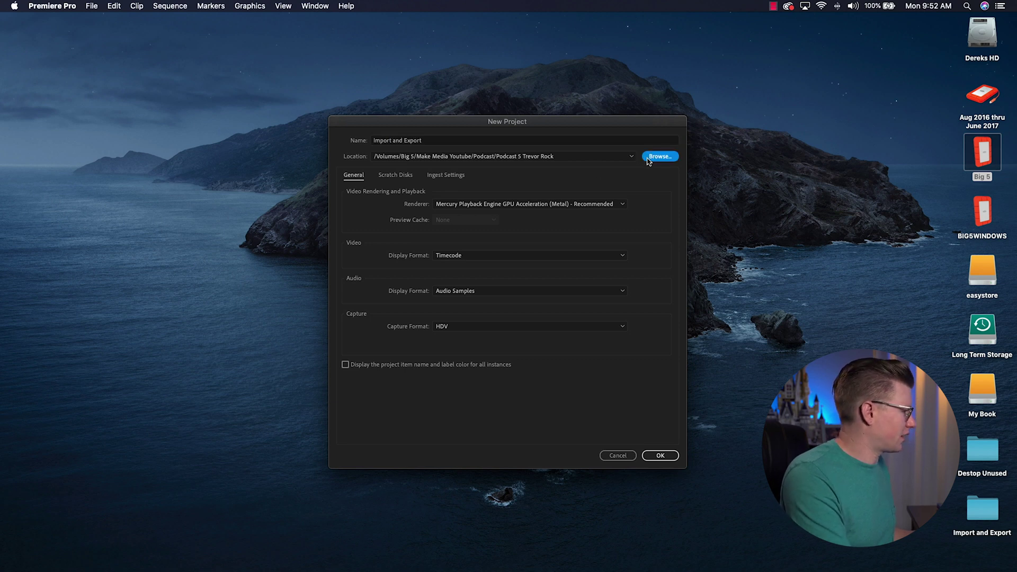
click(308, 209)
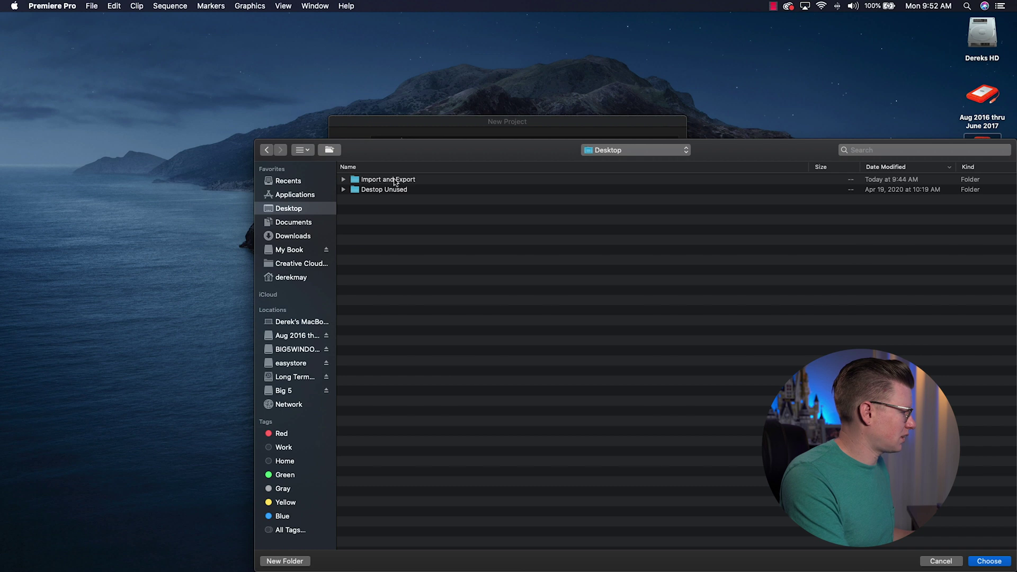
double_click(357, 180)
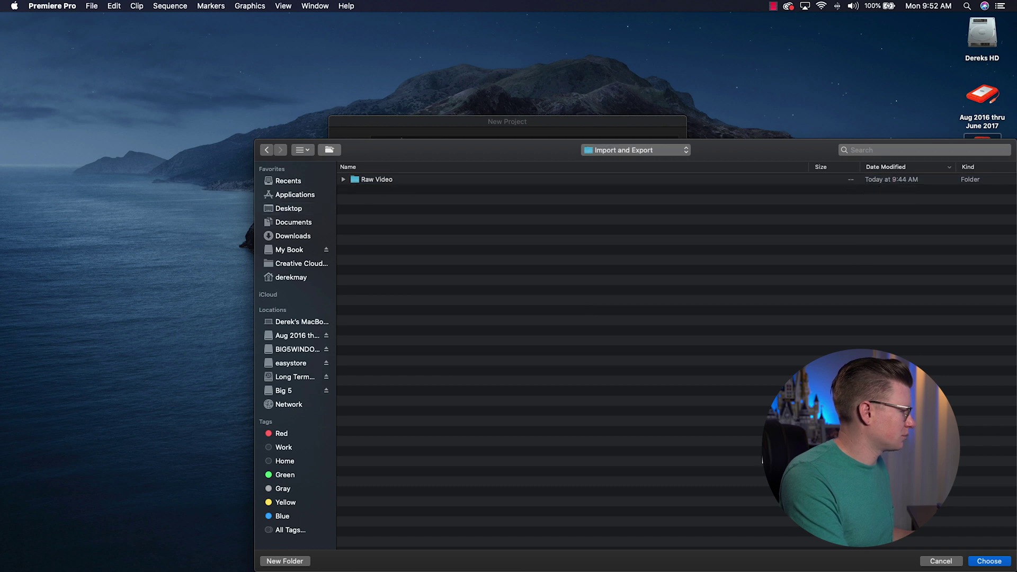
click(988, 561)
click(673, 457)
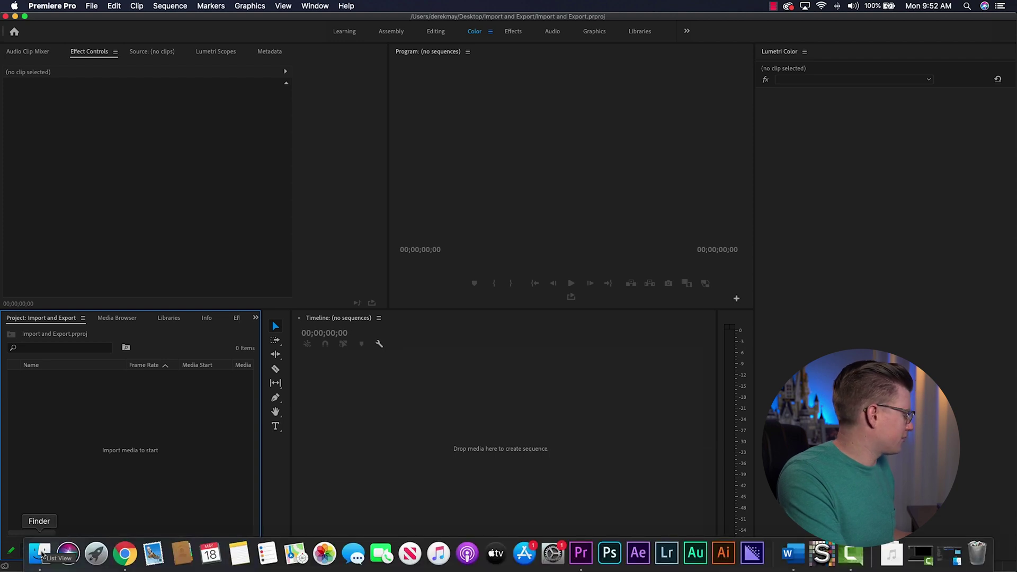
Import NINJAV_S001_S001_T094.MOV from the Raw Video folder in Finder into the project
click(40, 560)
click(434, 157)
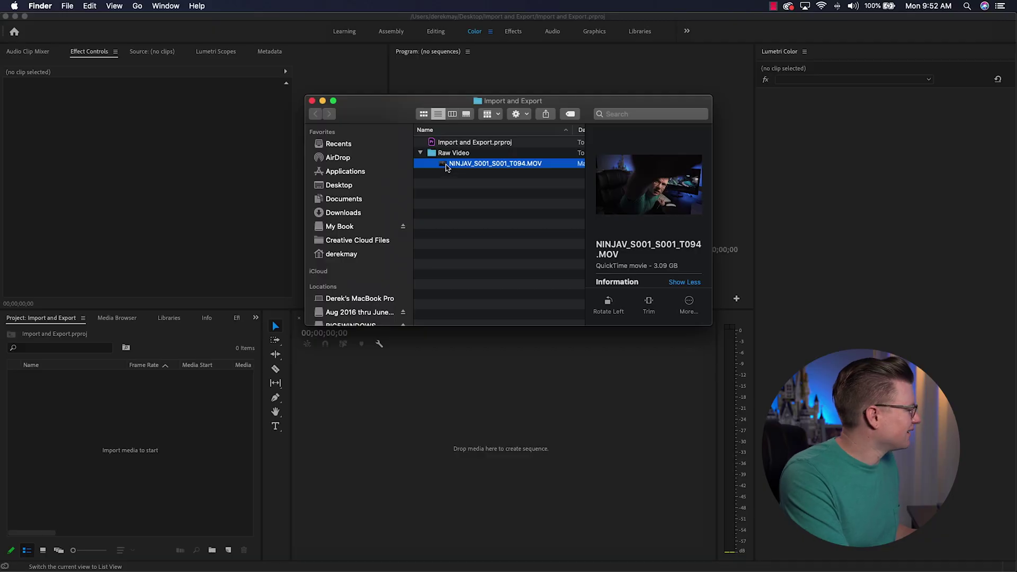
drag(448, 169, 63, 425)
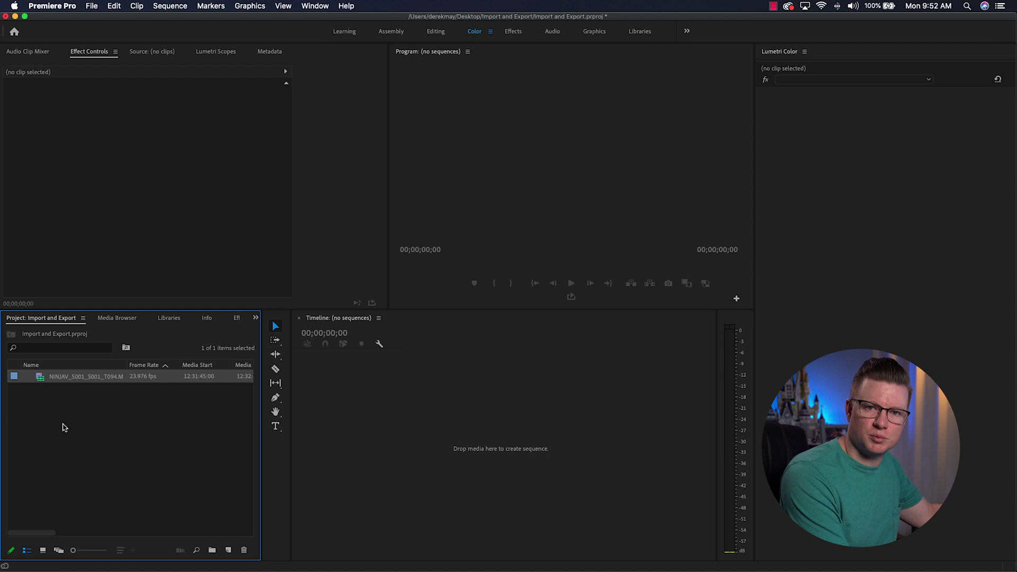
Examine the imported clip's file properties, such as its image size and frame rate
right_click(46, 381)
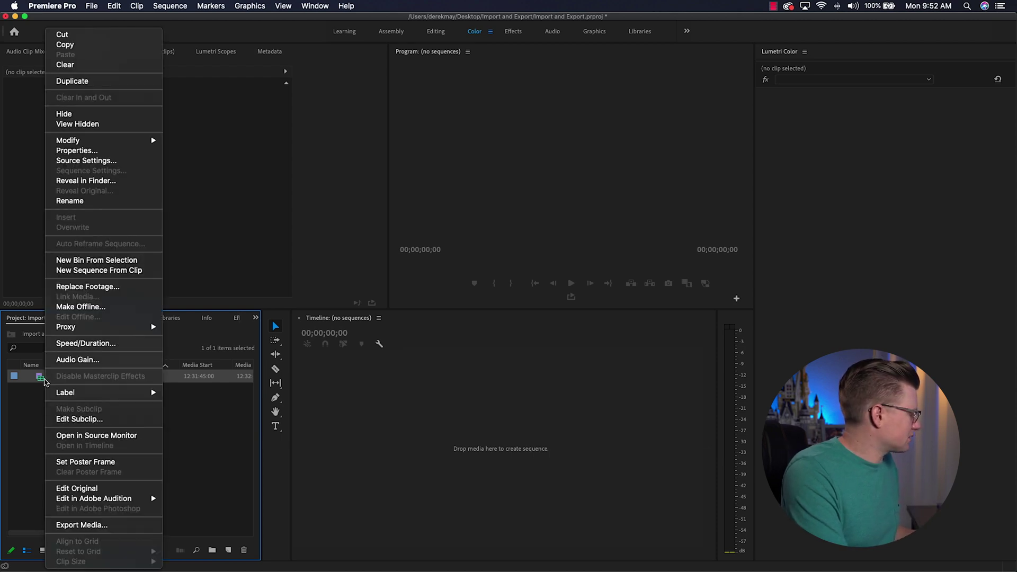
click(88, 150)
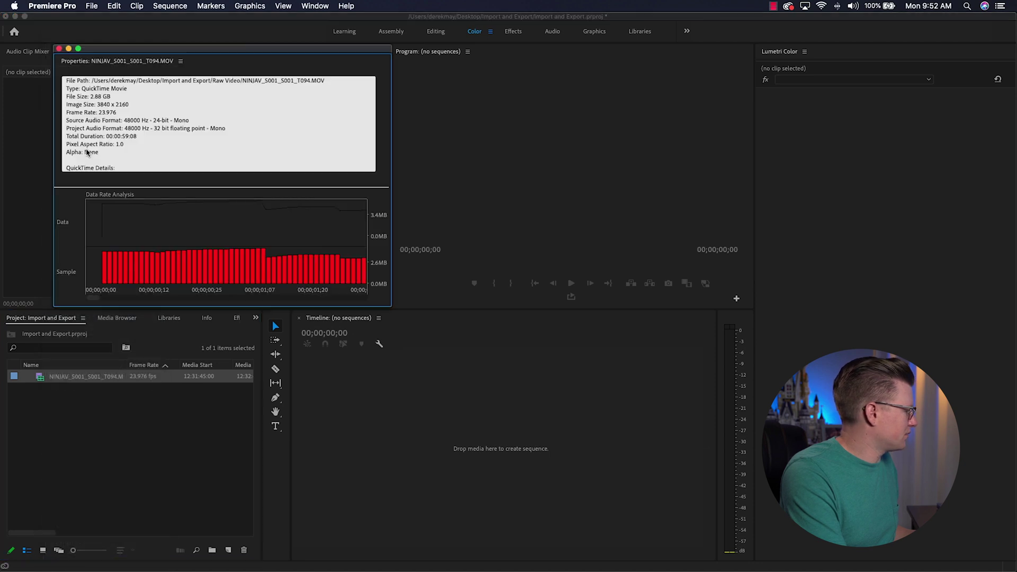
drag(172, 53, 517, 95)
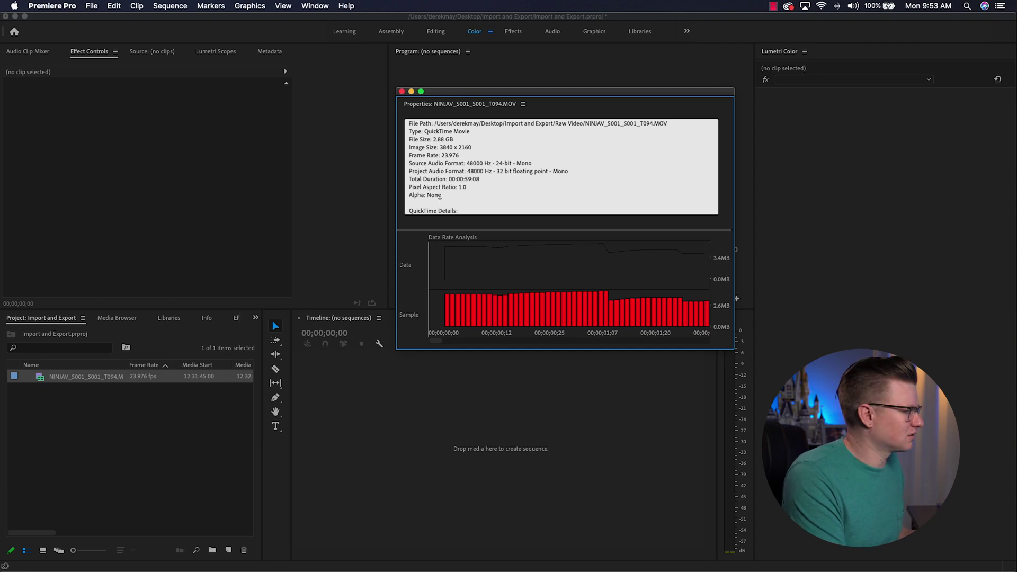
click(382, 525)
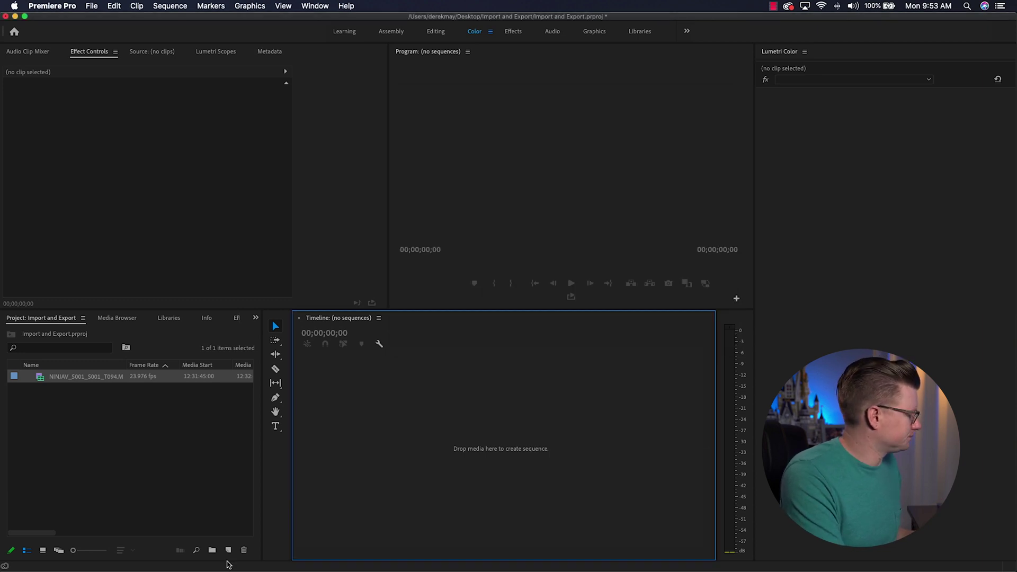
click(135, 480)
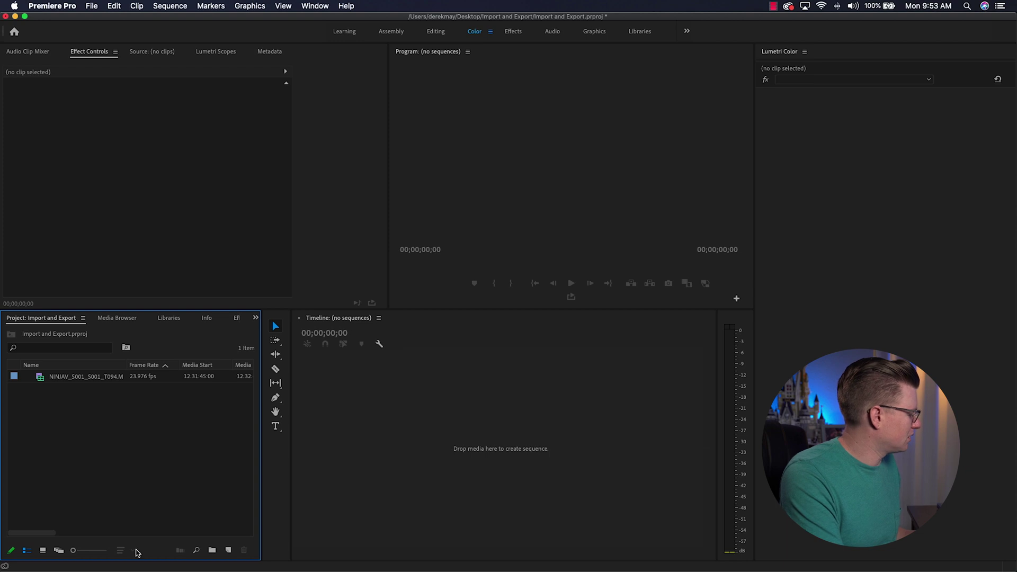
click(228, 550)
click(256, 422)
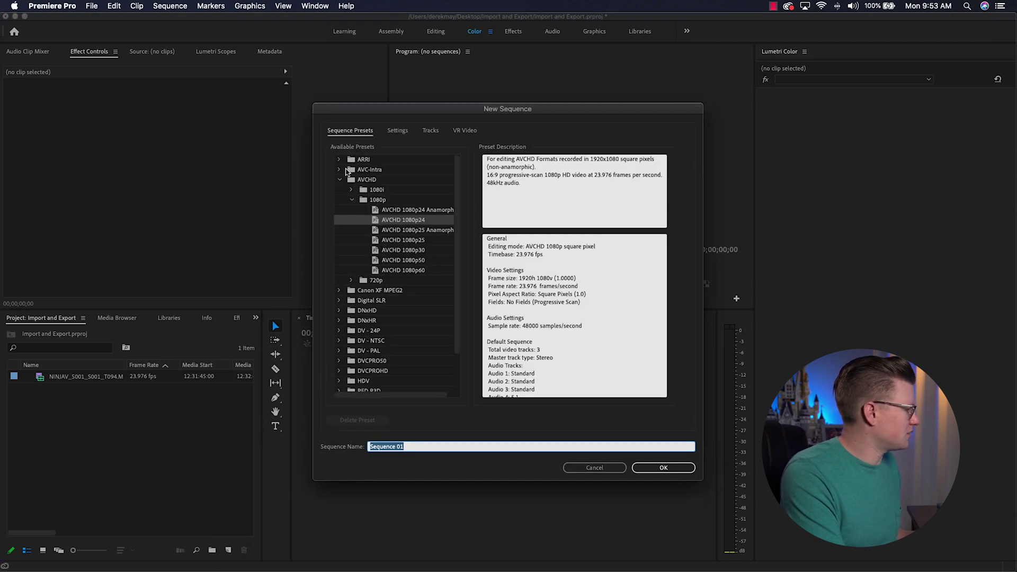
click(339, 180)
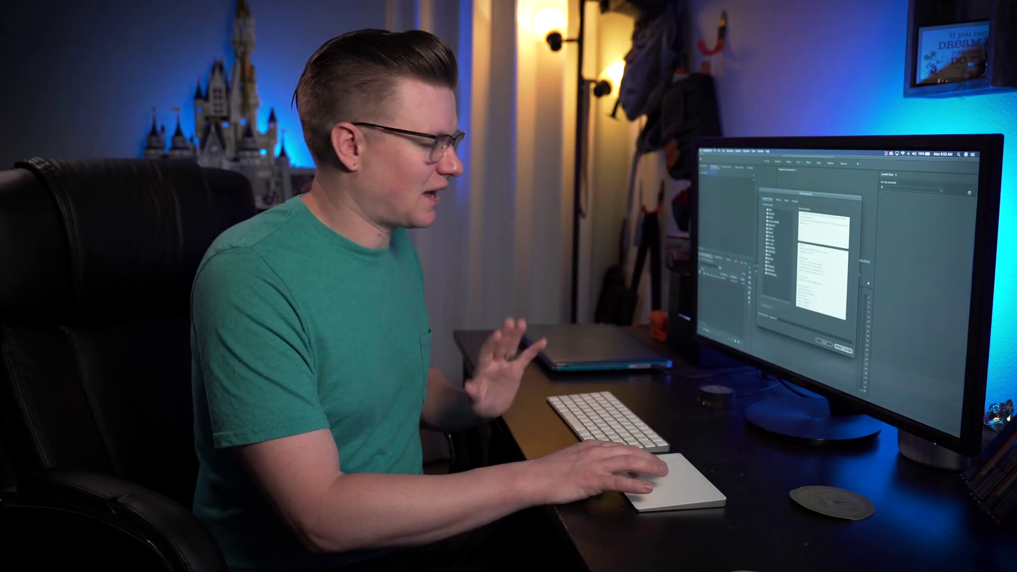
key(Return)
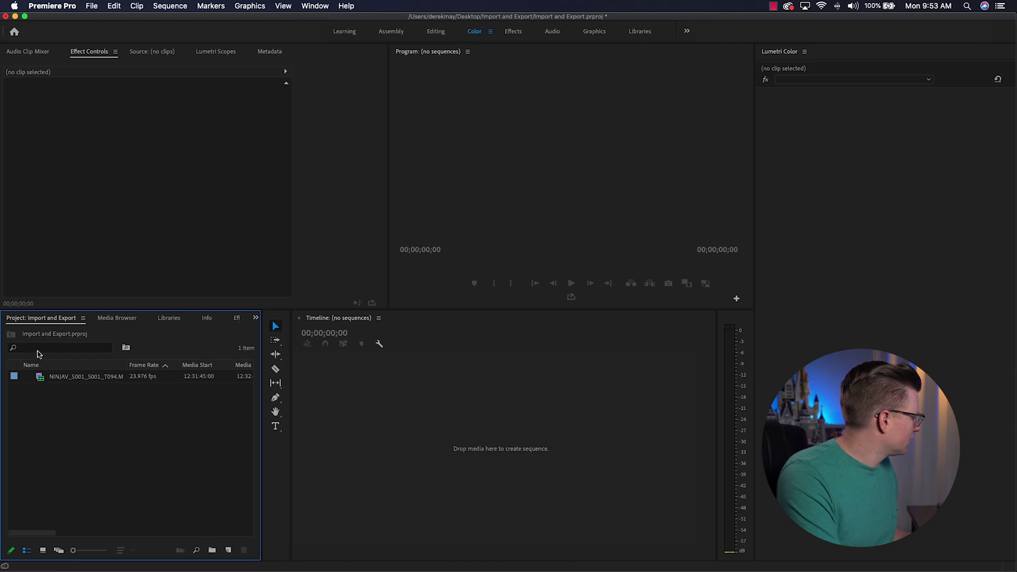
Create a sequence matching the footage by placing the imported NINJAV_S001_S001_T094.MOV clip in the empty timeline
click(41, 379)
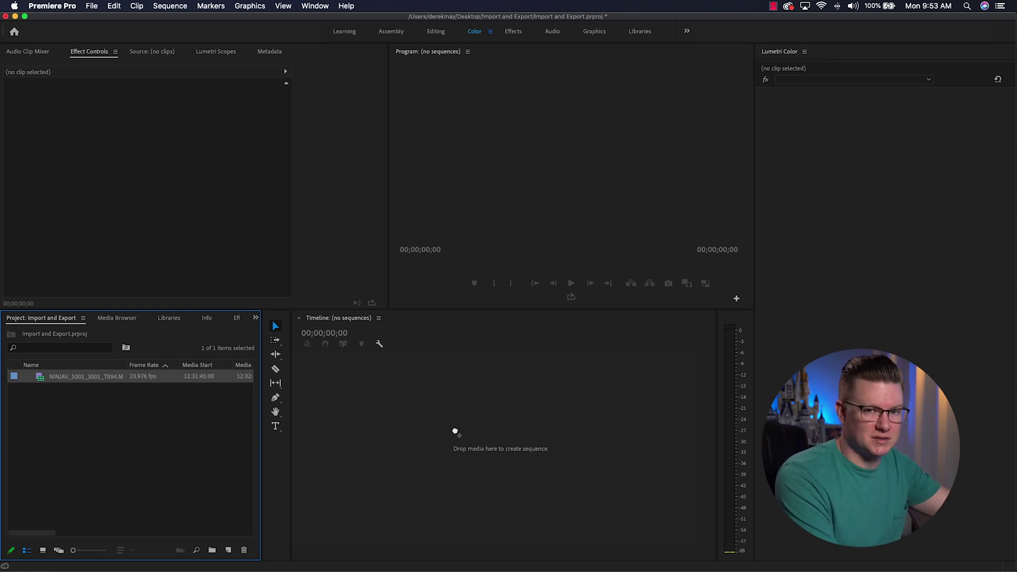
drag(455, 432, 455, 431)
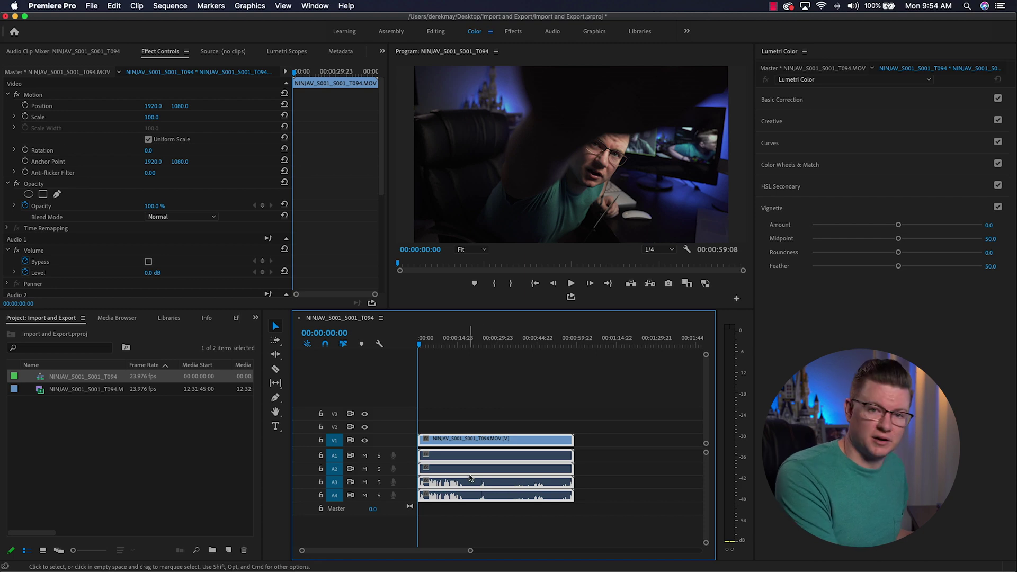
Review the new sequence's settings, including its timebase and frame size, and keep them as they are
click(170, 6)
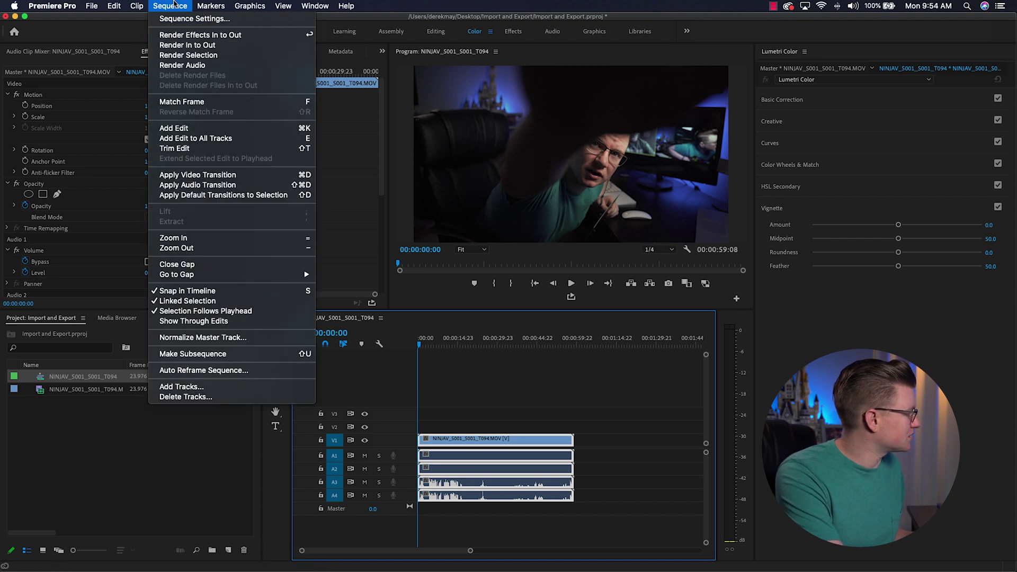
click(176, 20)
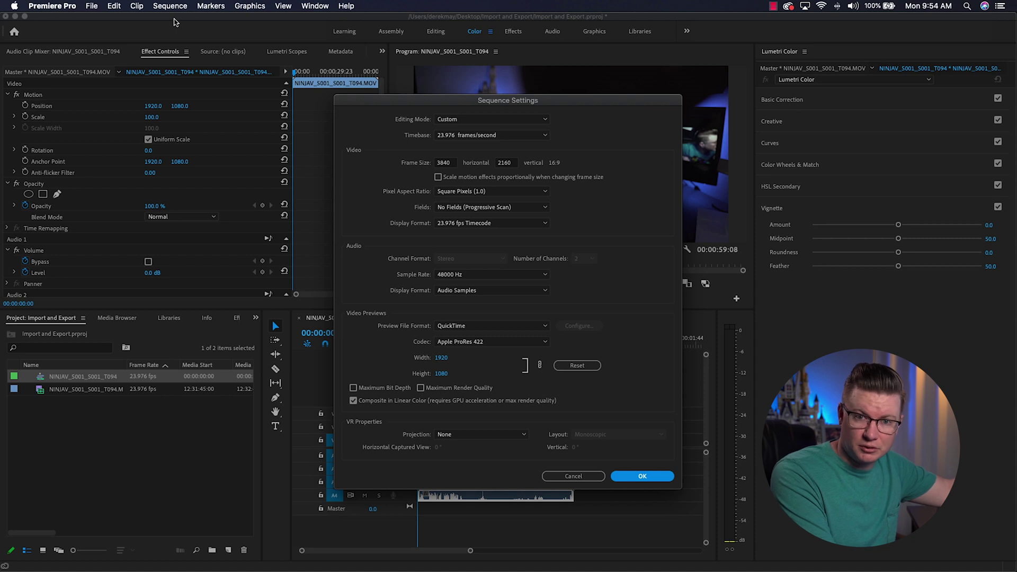
click(651, 475)
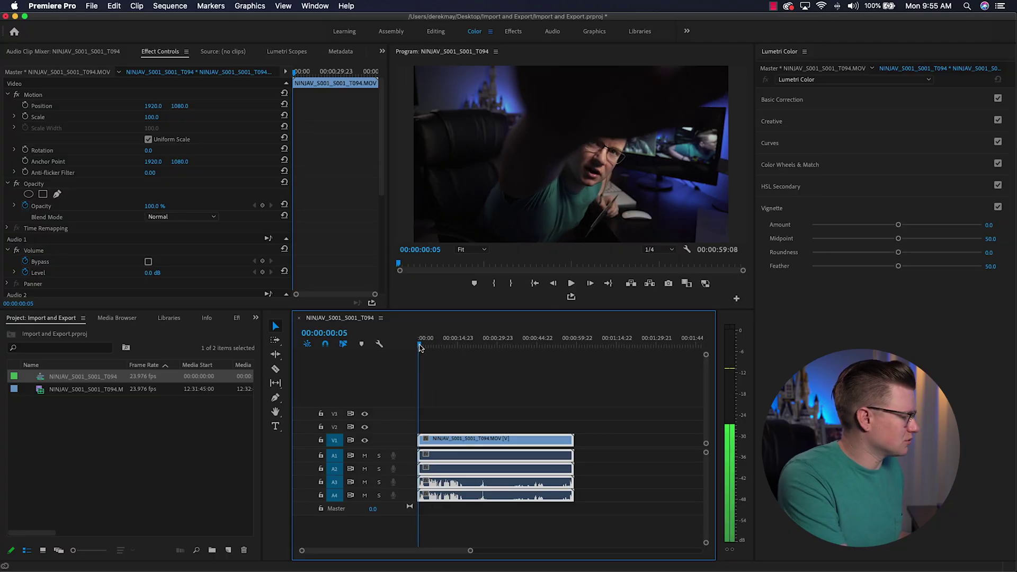
Check the frames around the clip's end and mark in and out points around the whole clip
drag(420, 347, 591, 342)
key(Up)
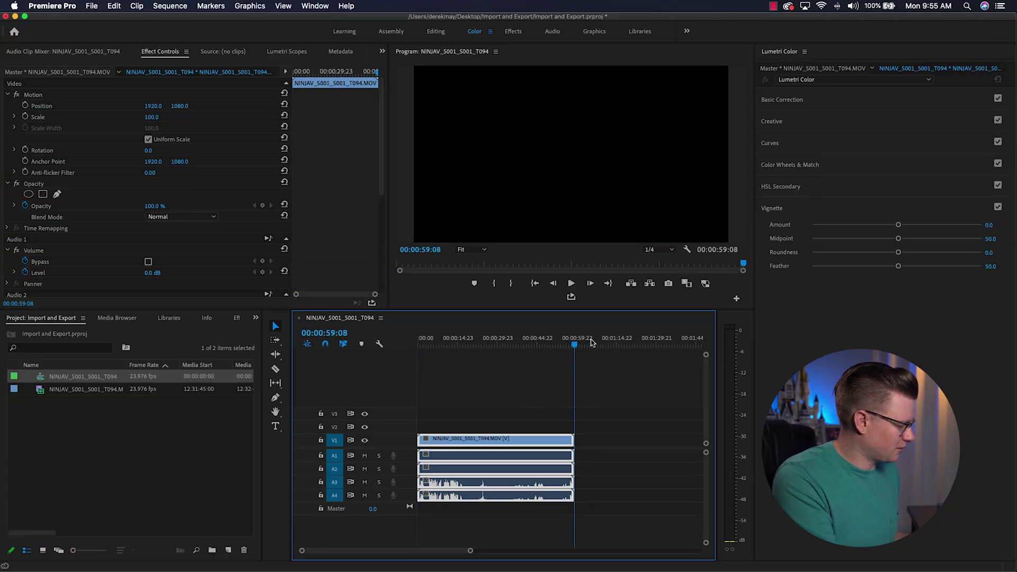
key(Left)
key(Right)
key(Left)
key(Right)
key(Up)
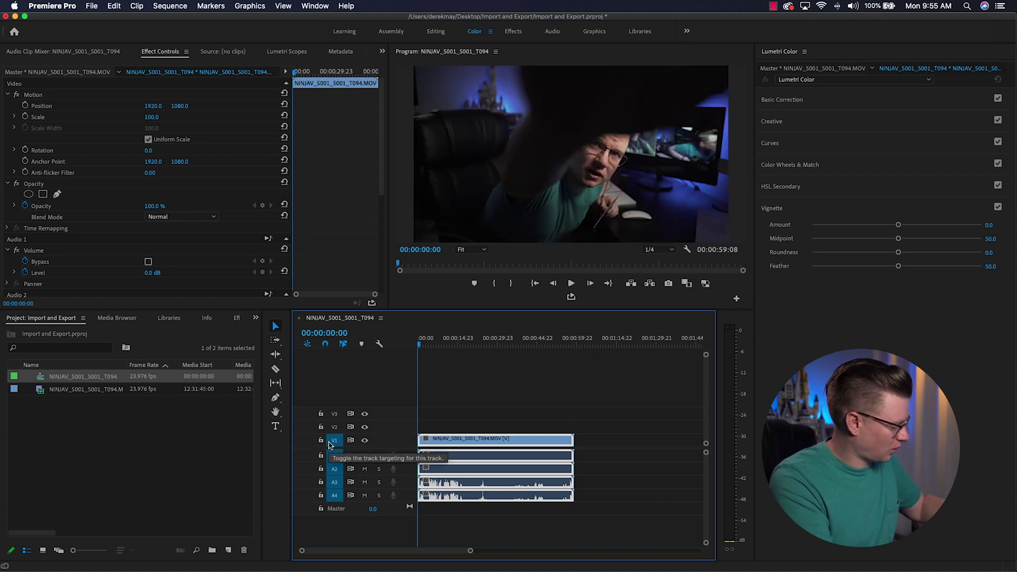
key(Down)
key(Left)
key(Right)
key(Left)
key(Right)
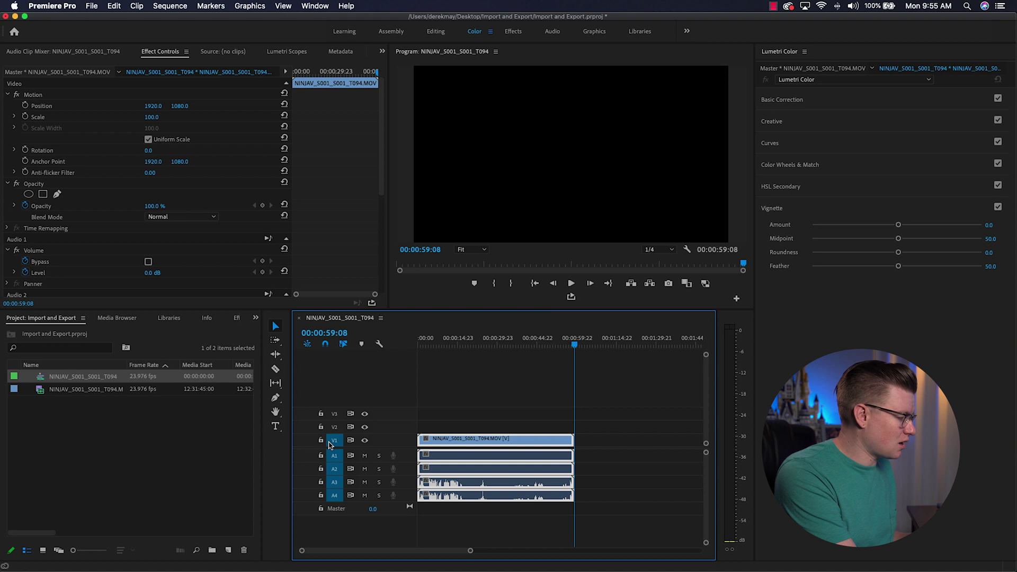
key(x)
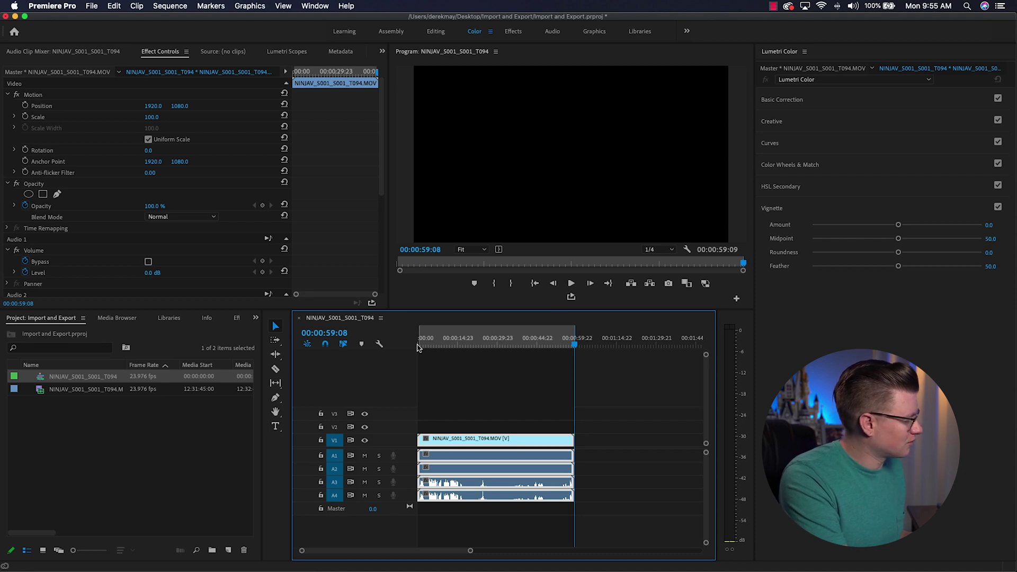
Set the sequence's in point at 00:00:32:23 and shift it slightly earlier on the time ruler
drag(574, 345, 504, 342)
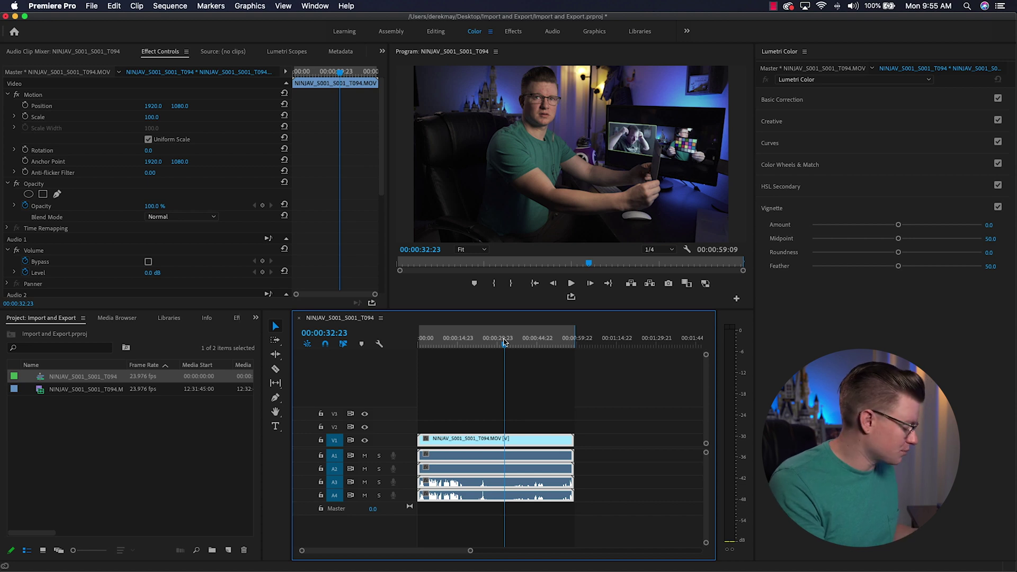
key(i)
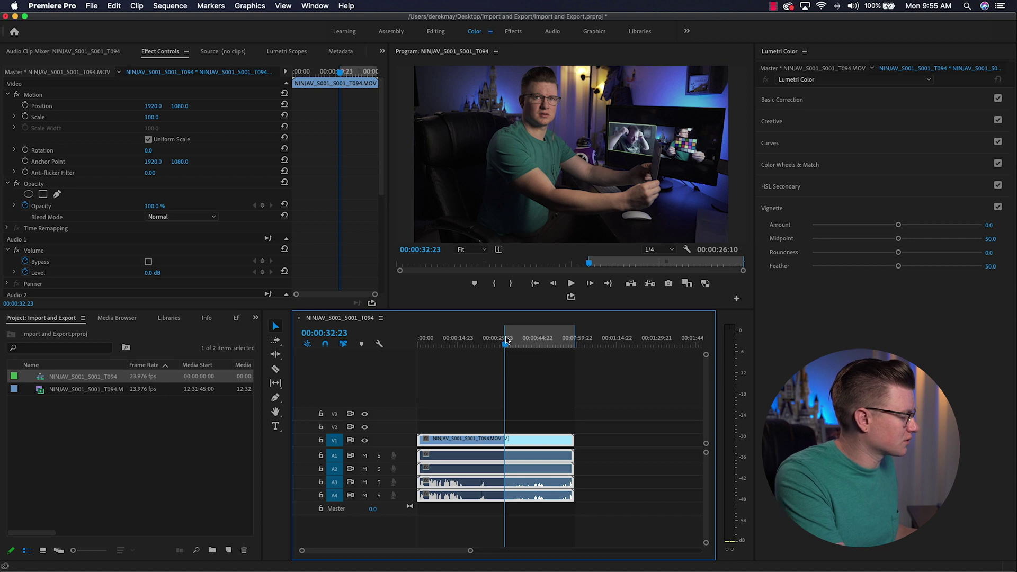
key(Home)
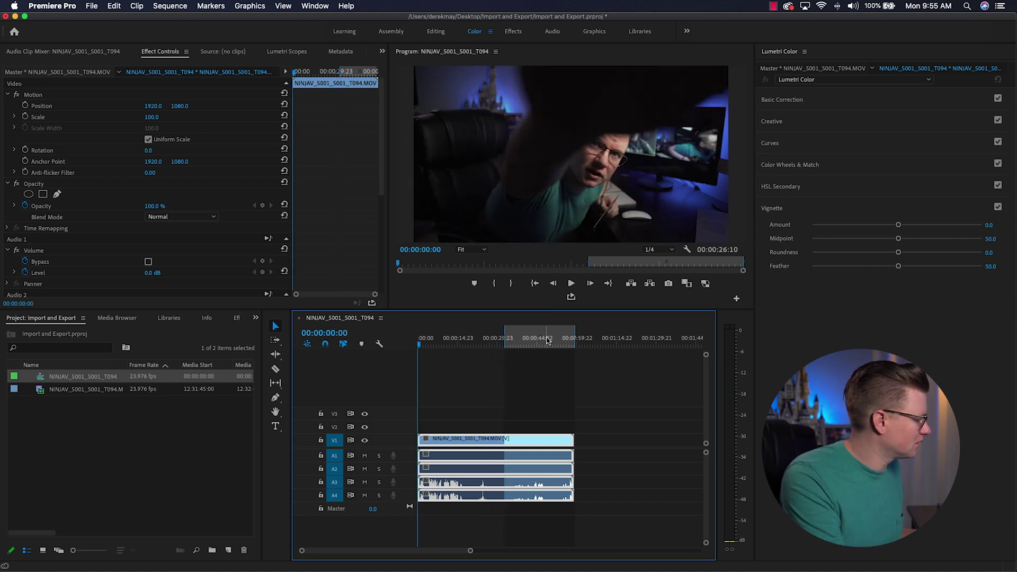
mouse_move(506, 337)
mouse_down()
mouse_move(419, 337)
mouse_move(501, 337)
mouse_up()
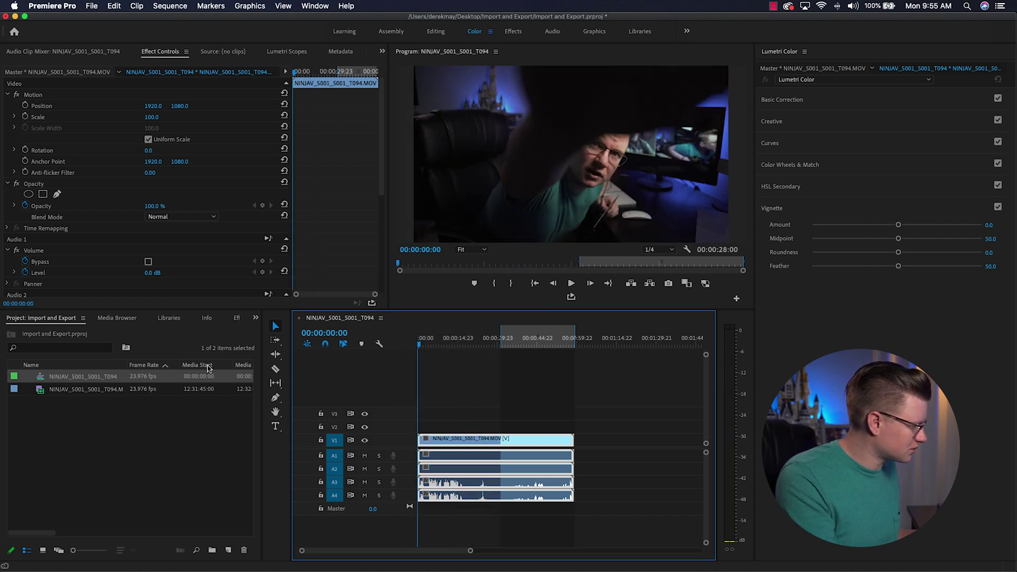
Undo the in-point changes and clear both the in and out points from the sequence
key(super+z)
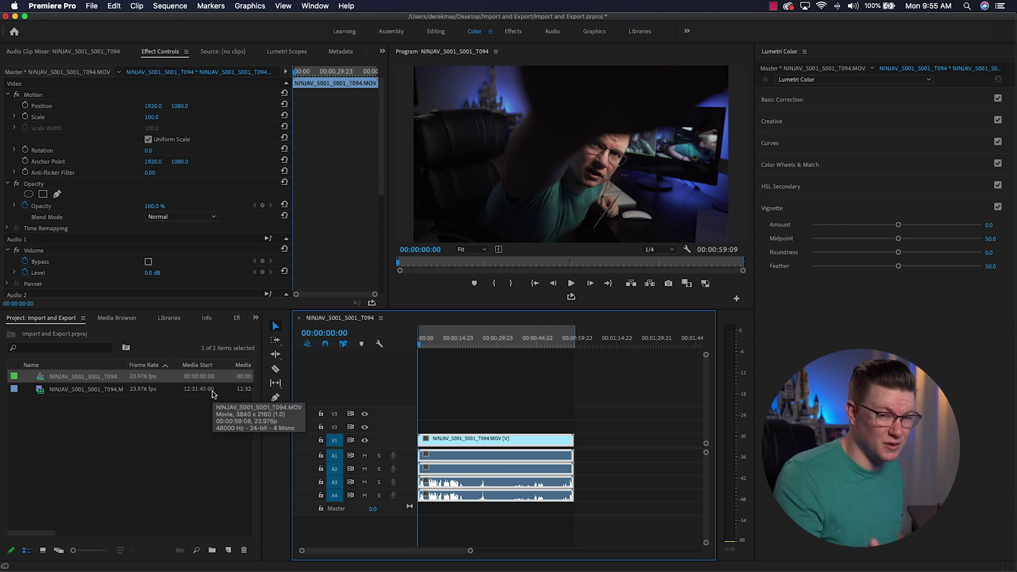
right_click(497, 345)
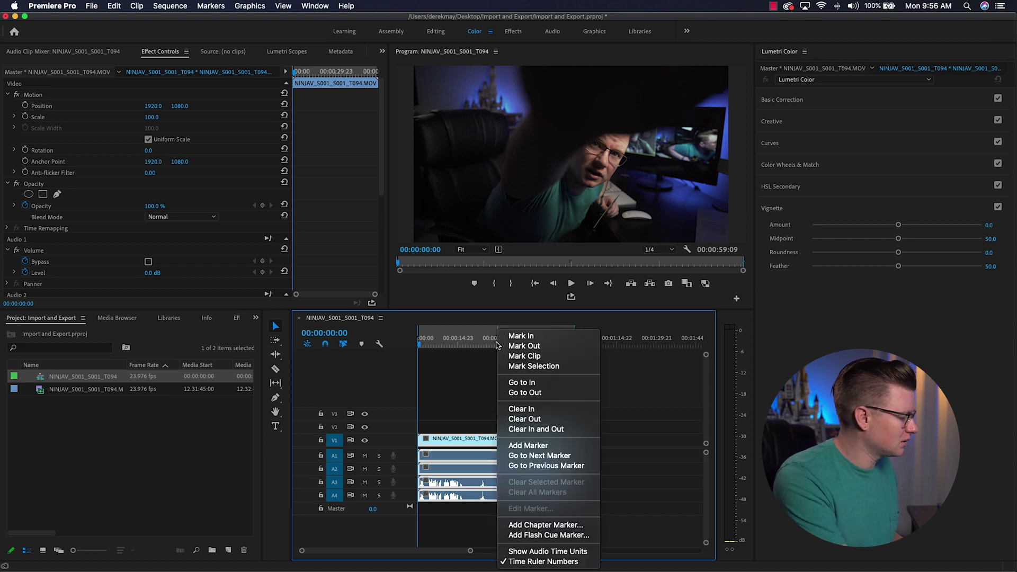
click(543, 429)
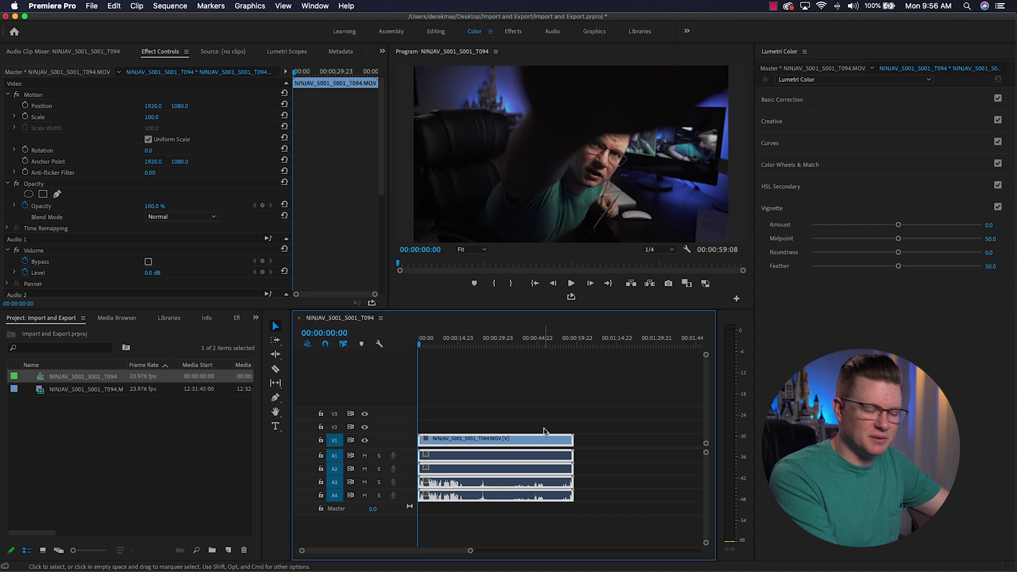
Split the clip on the timeline at about 00:00:37:09 with the Razor tool
click(516, 346)
key(c)
click(519, 450)
key(v)
Shift the clip's second piece later to leave a gap, scrub through to the sequence's end, and undo the shift
drag(524, 447, 648, 443)
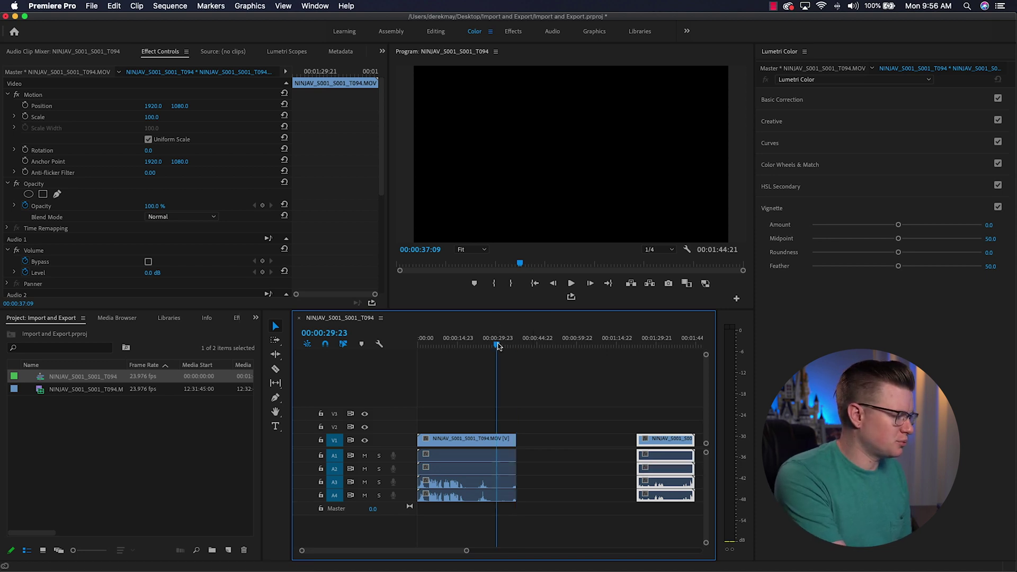
key(Home)
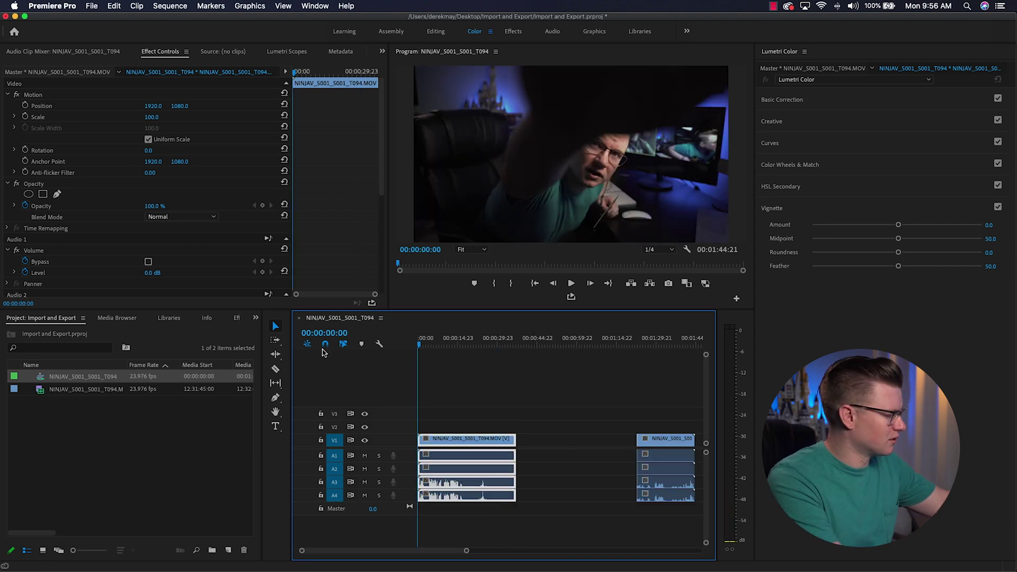
drag(418, 345, 698, 359)
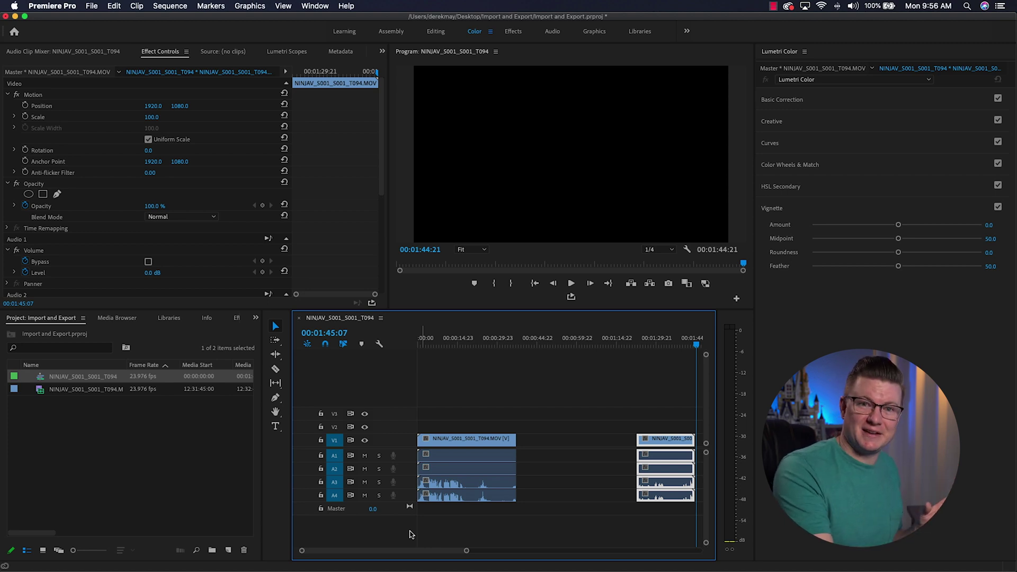
key(super+z)
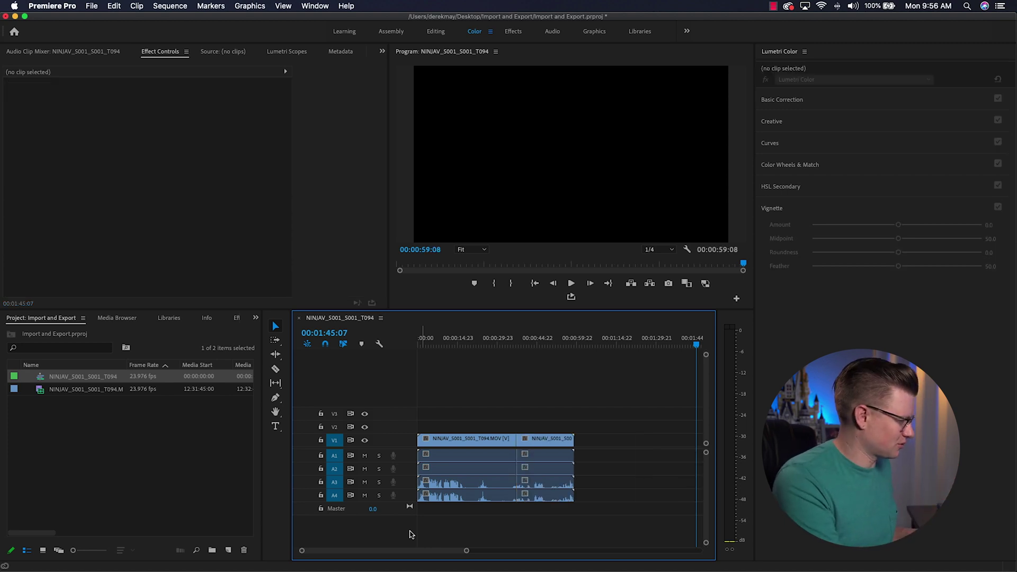
Mark in and out points around the whole clip on the timeline, with the playhead at the clip's end
key(Up)
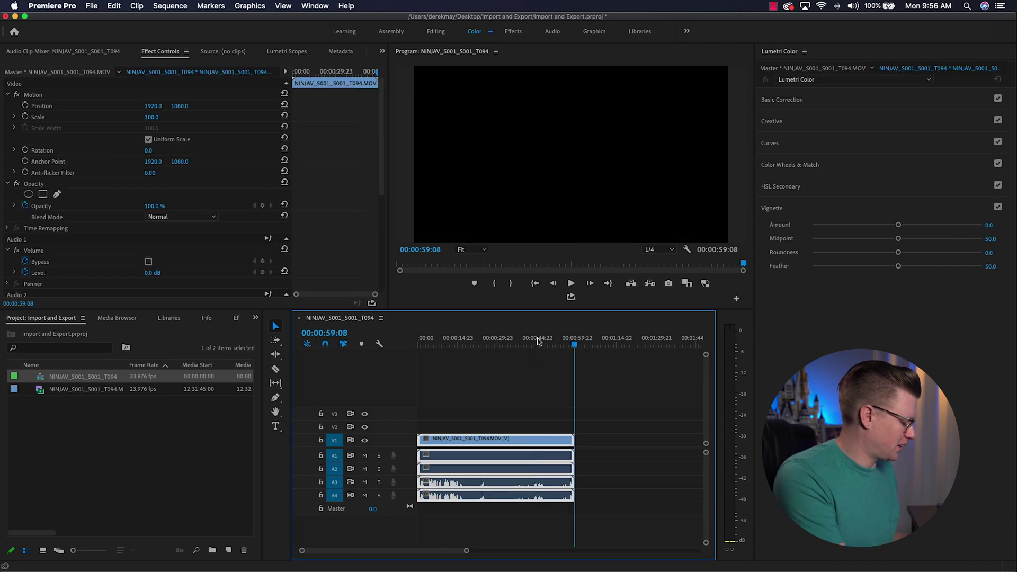
key(x)
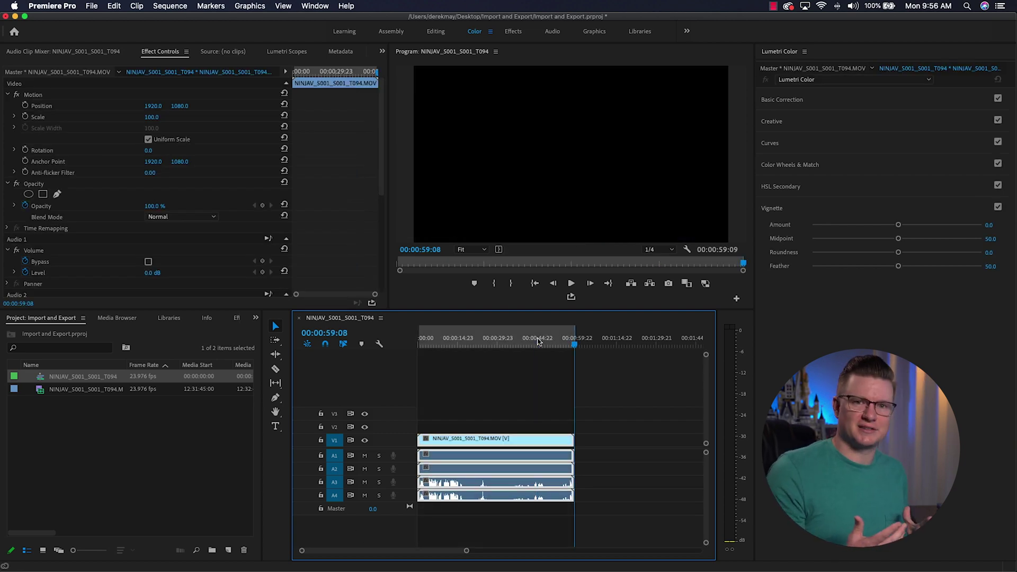
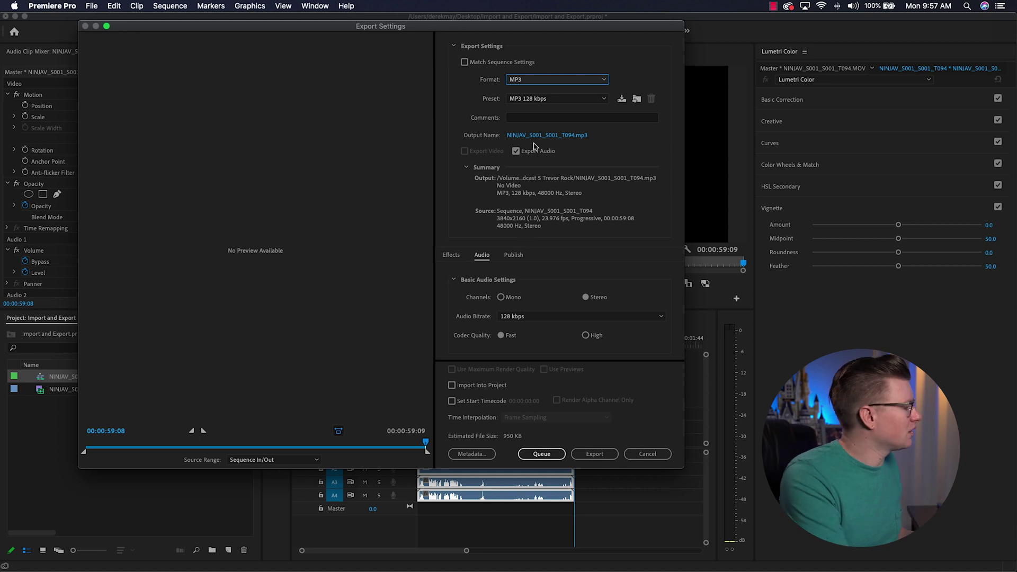
Set the export format to H.264 and choose the YouTube 2160p 4K Ultra HD preset
click(577, 80)
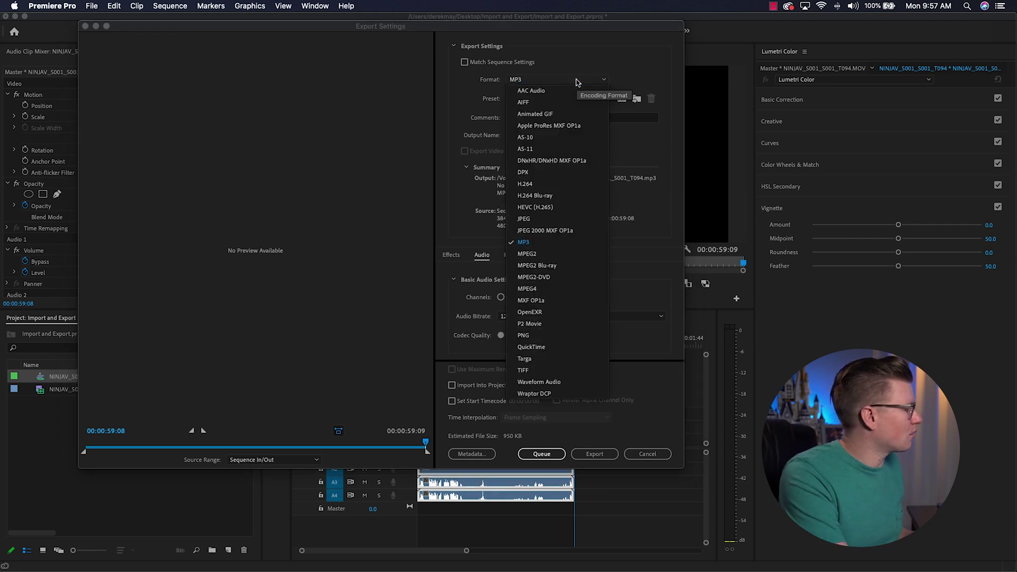
click(556, 184)
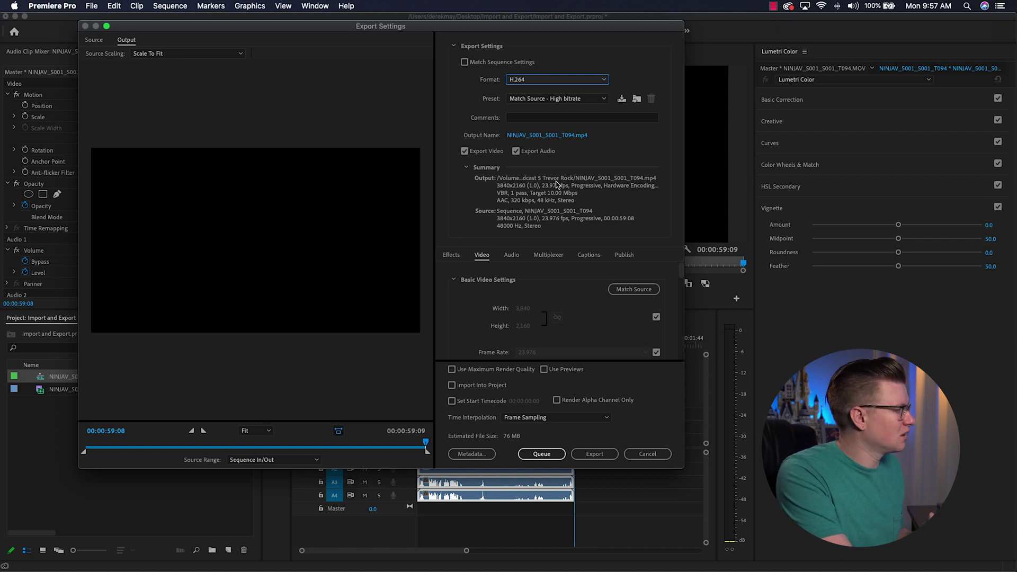
click(603, 97)
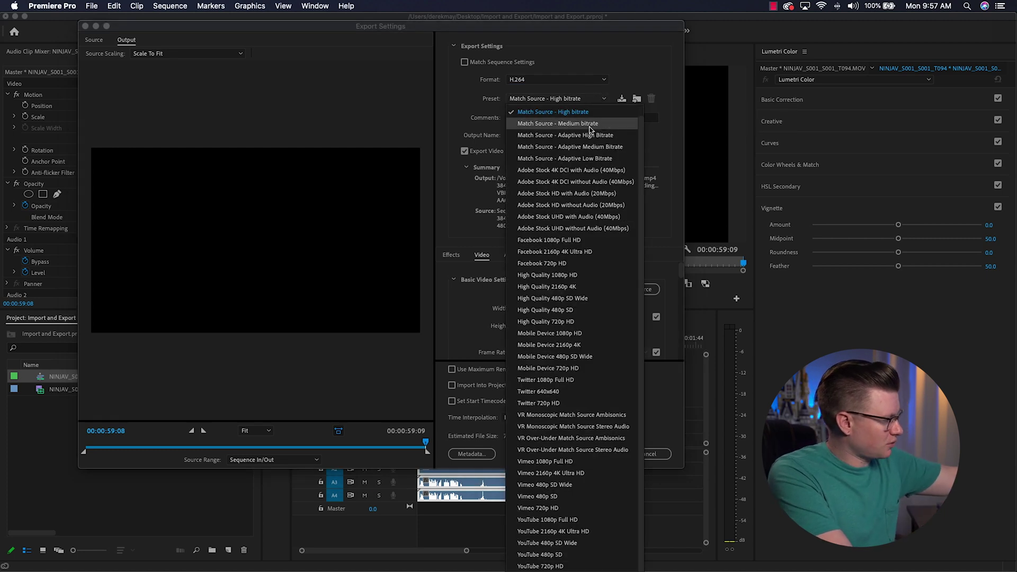
click(583, 531)
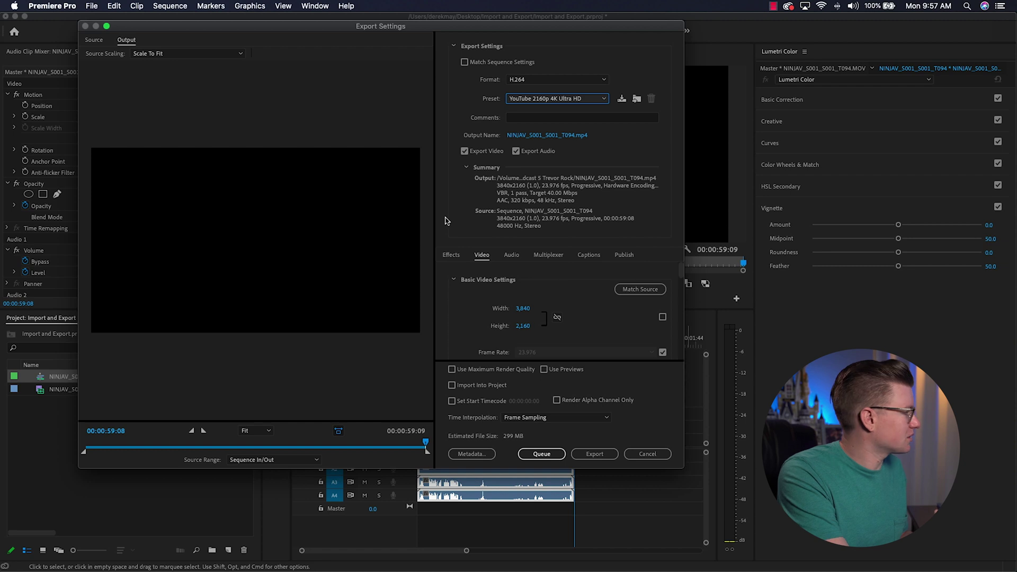
Set the export's bitrate encoding to VBR, 2 pass, send it to the queue, and switch to Adobe Media Encoder
drag(158, 21, 159, 13)
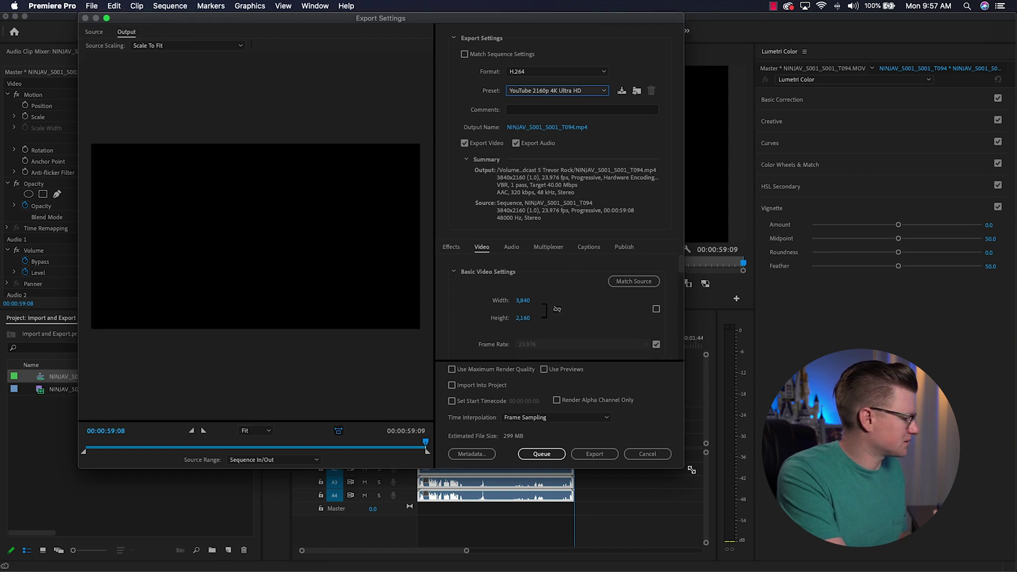
drag(678, 465, 697, 570)
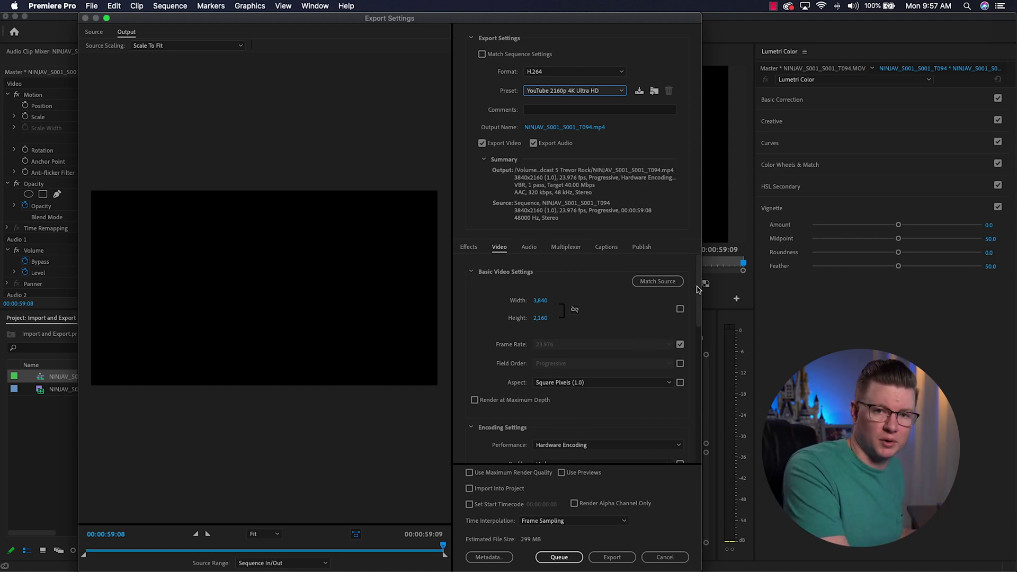
drag(698, 285, 697, 422)
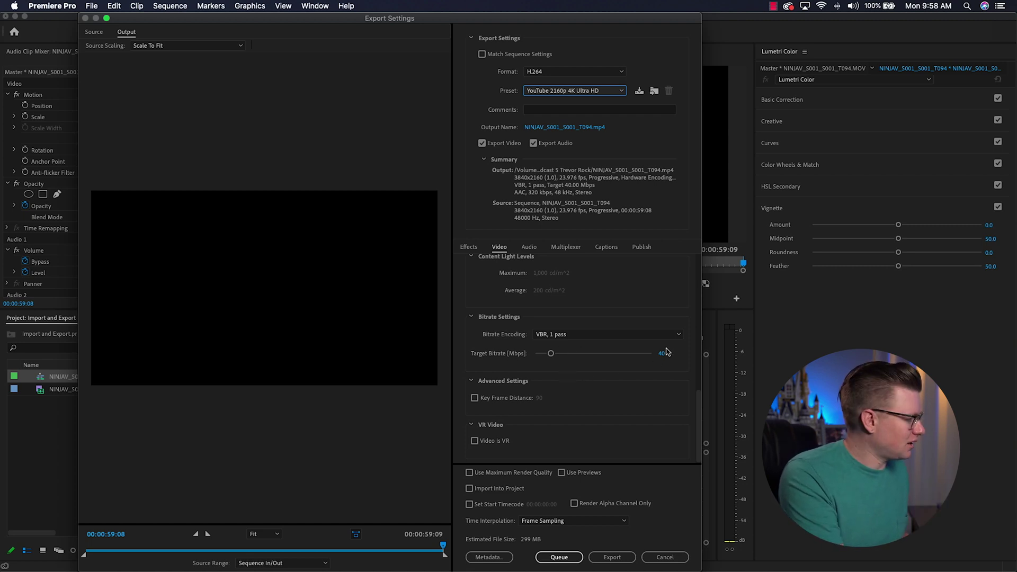
click(674, 334)
click(652, 366)
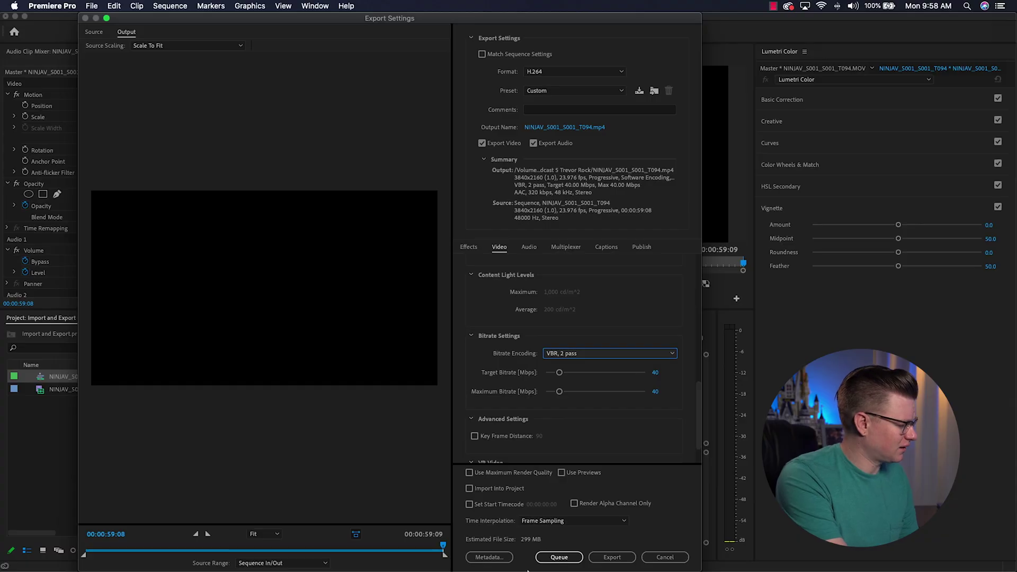
click(552, 557)
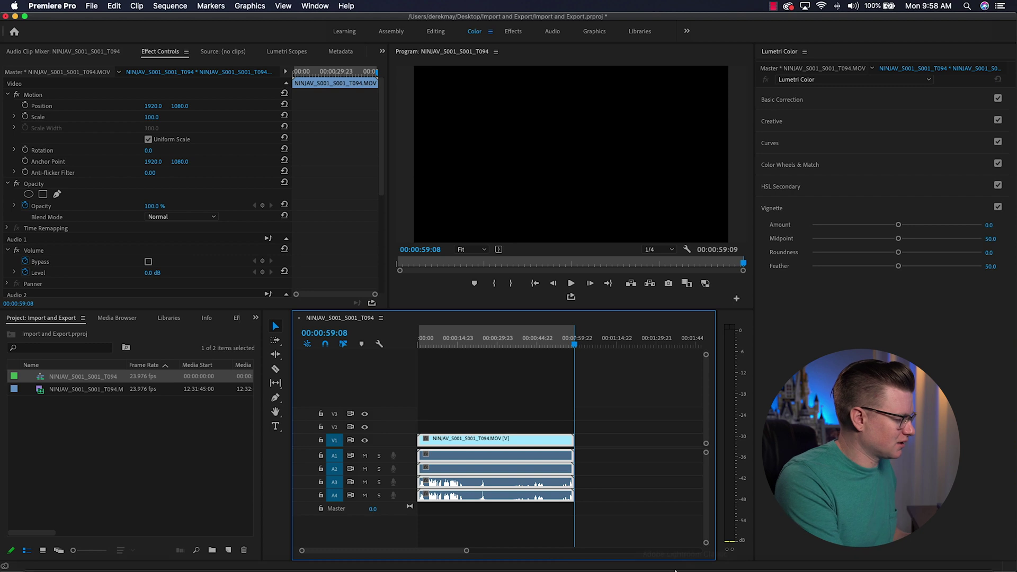
click(773, 561)
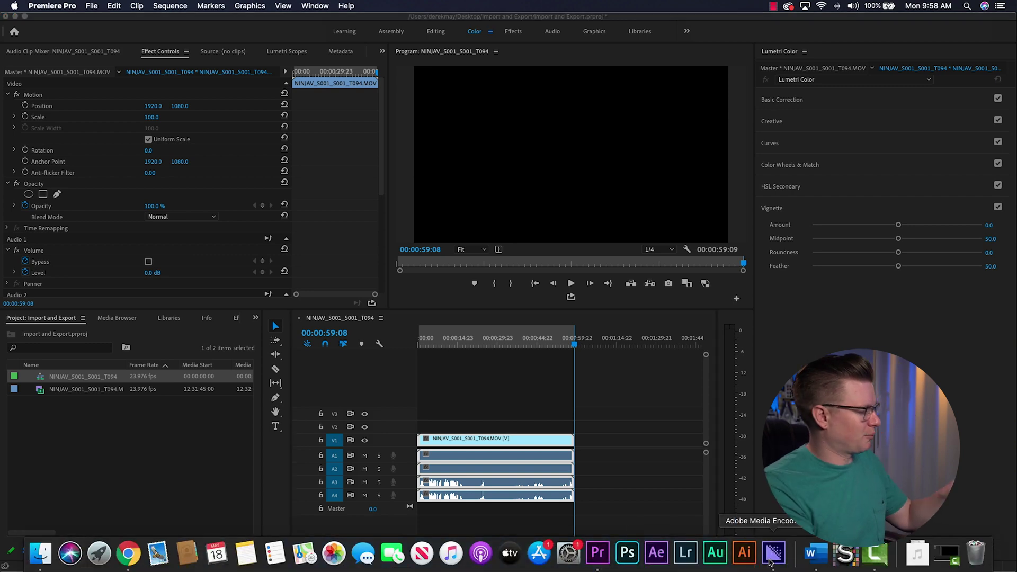
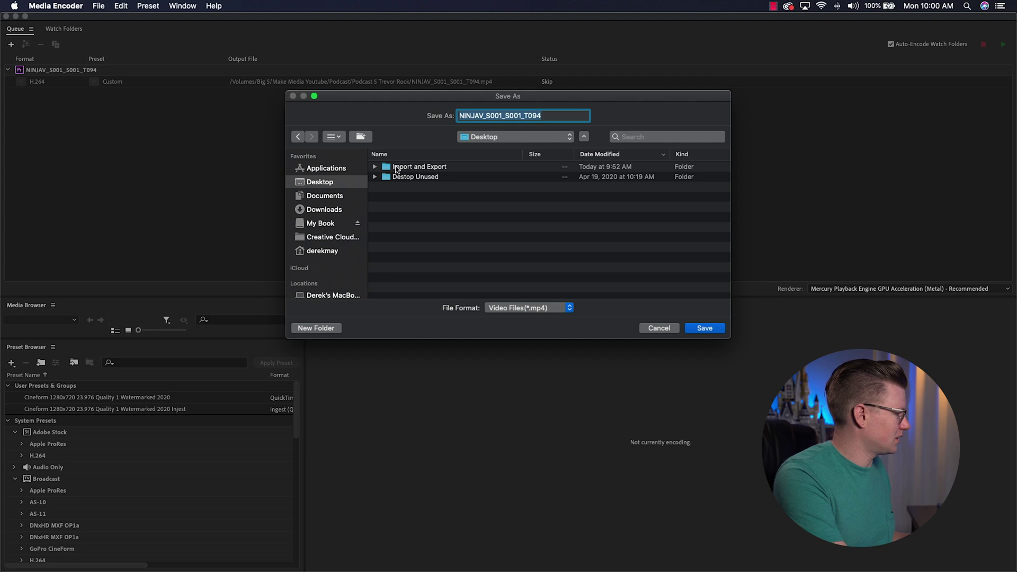
Save the queued output as "Cust_Youtube 4k" in a new "For Cust" folder inside the Import and Export folder
double_click(387, 167)
click(318, 329)
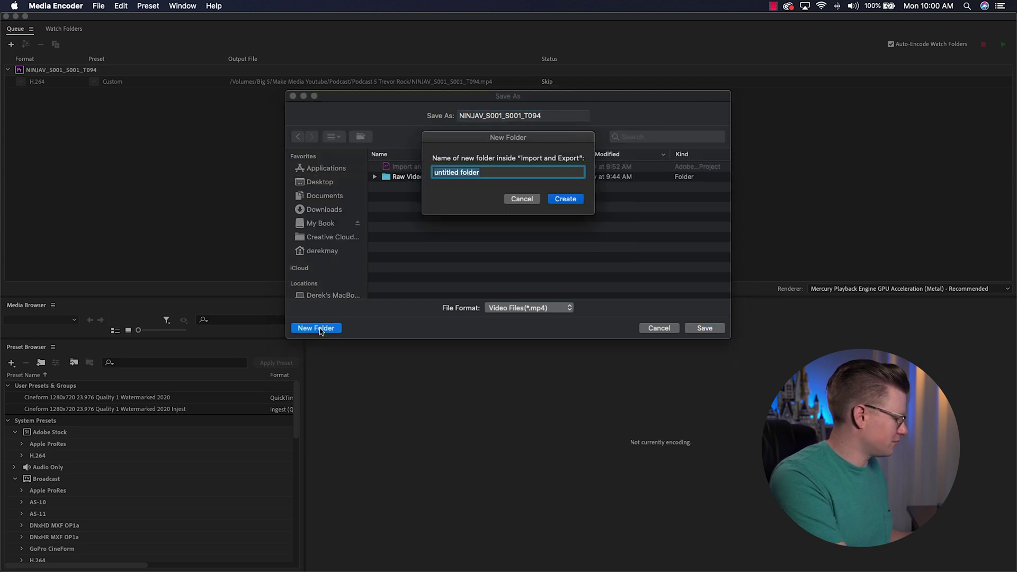
text(For Cust)
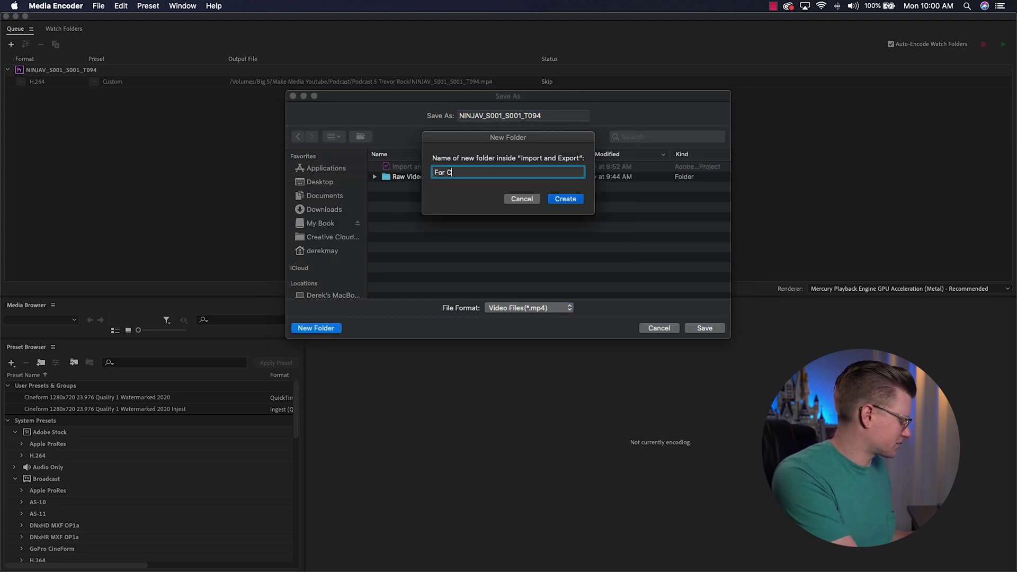
click(573, 199)
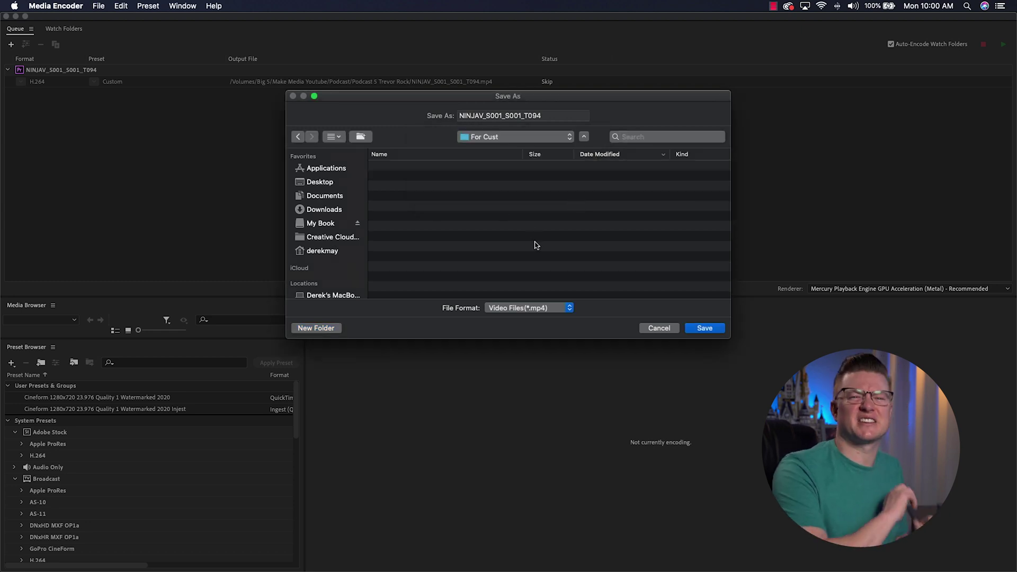
double_click(541, 115)
text(Cust_Youtube 4k)
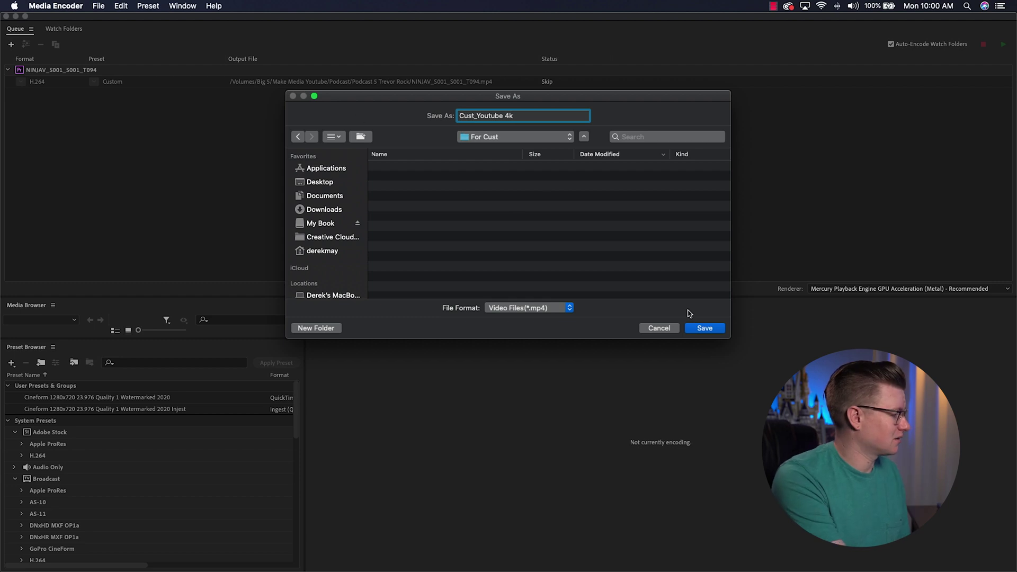
click(704, 328)
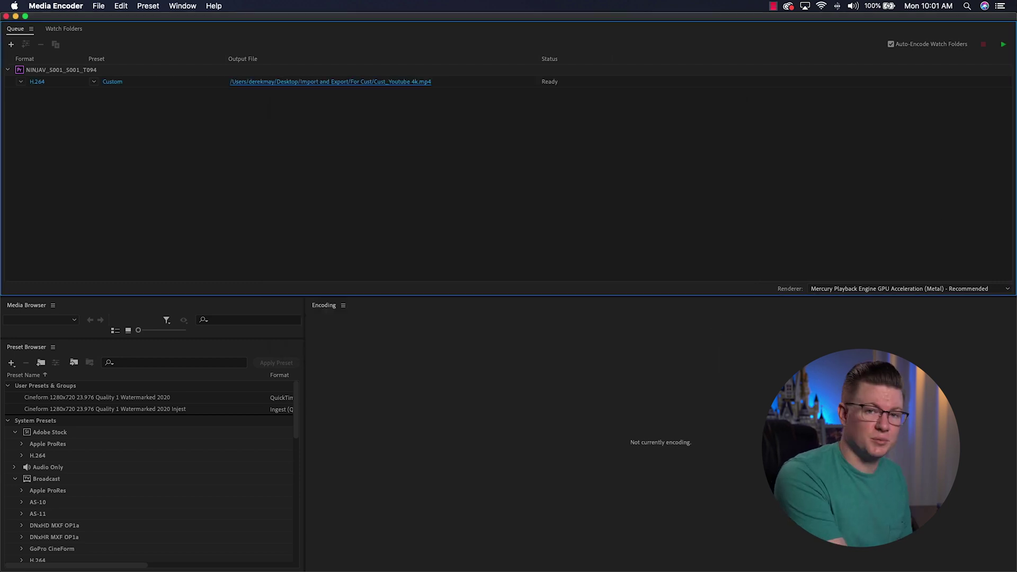
Switch back to Premiere Pro and start another media export of the sequence with the YouTube 1080p Full HD preset
click(598, 553)
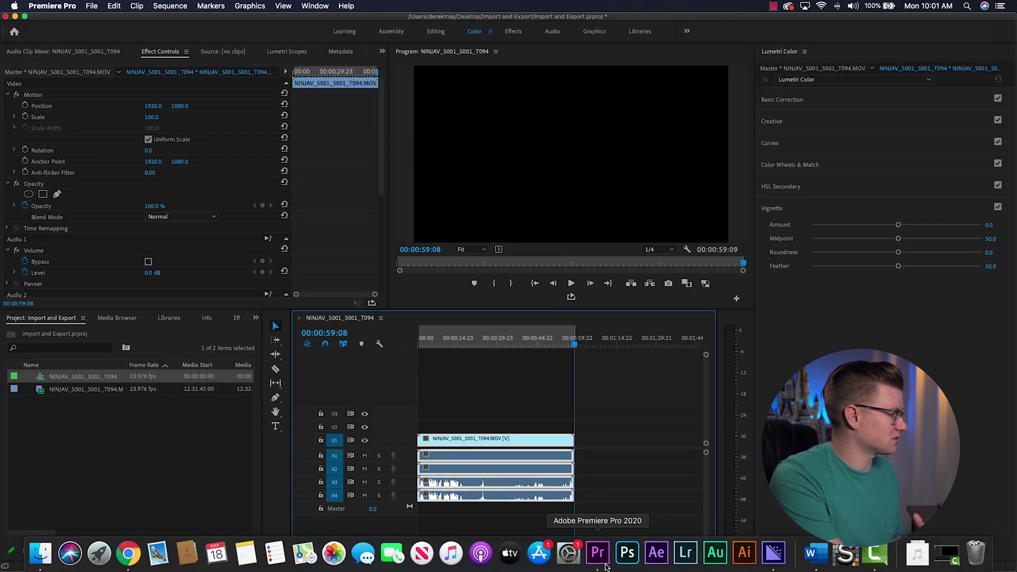
click(92, 6)
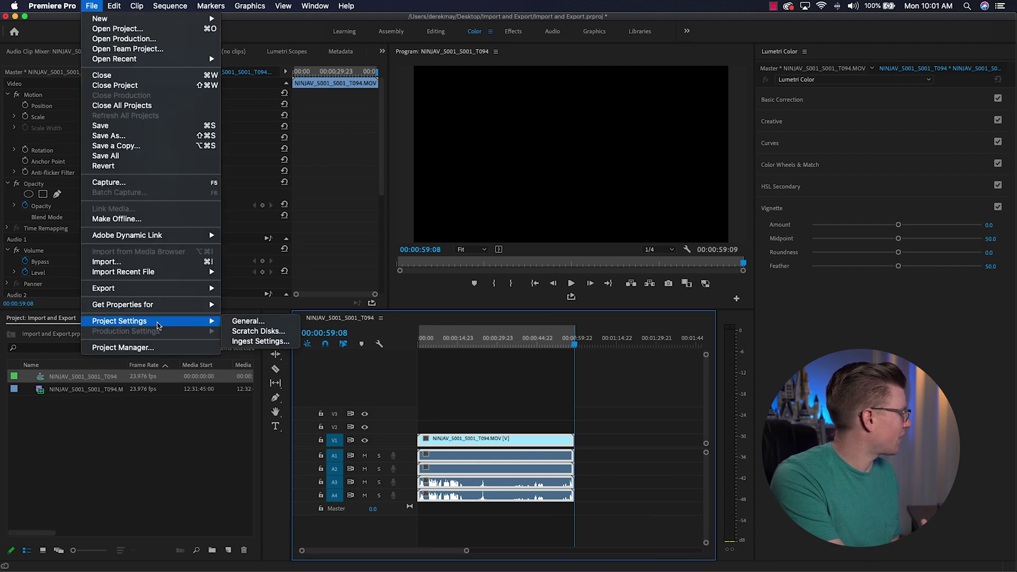
mouse_move(161, 294)
click(239, 288)
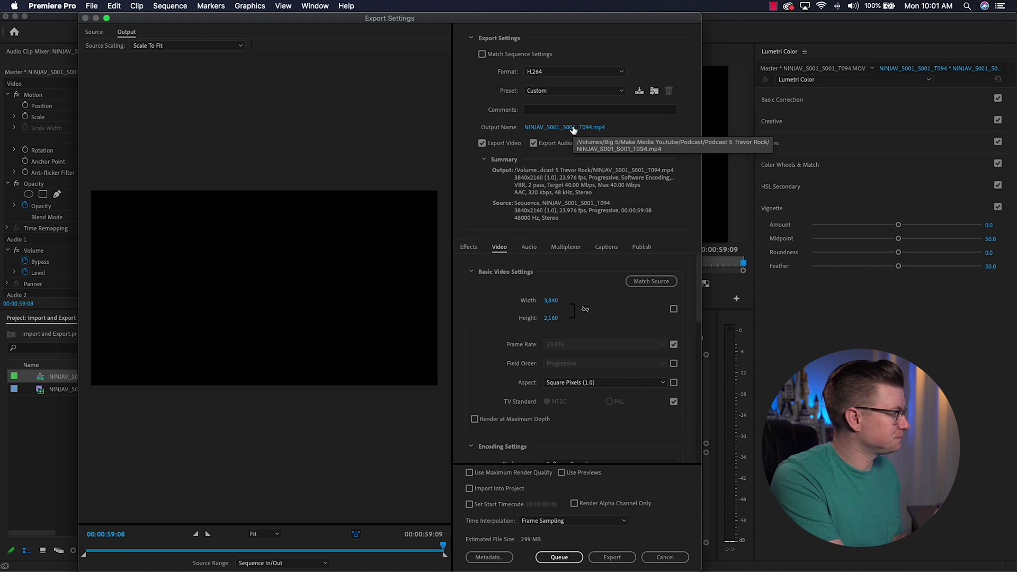
click(593, 96)
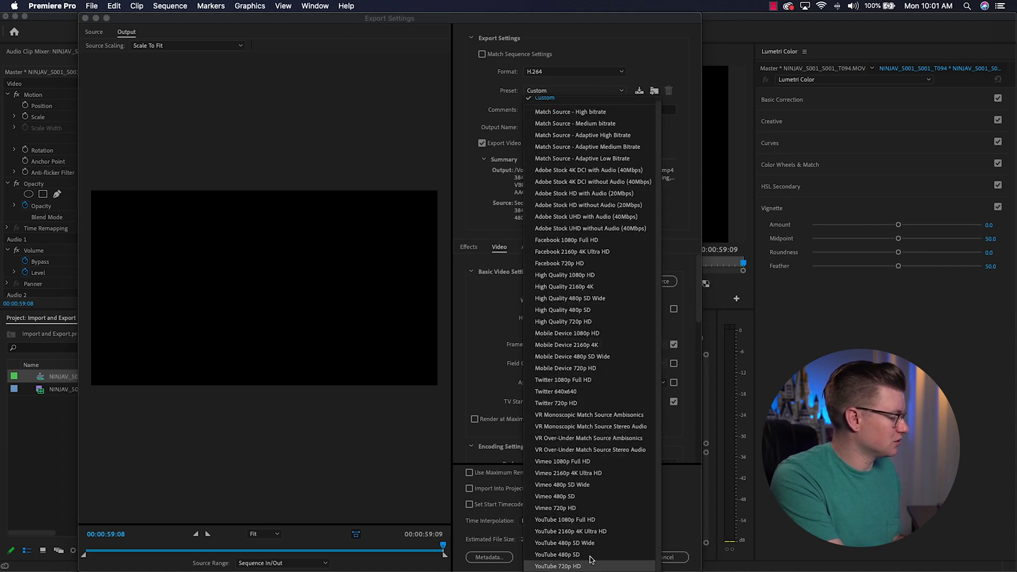
click(583, 520)
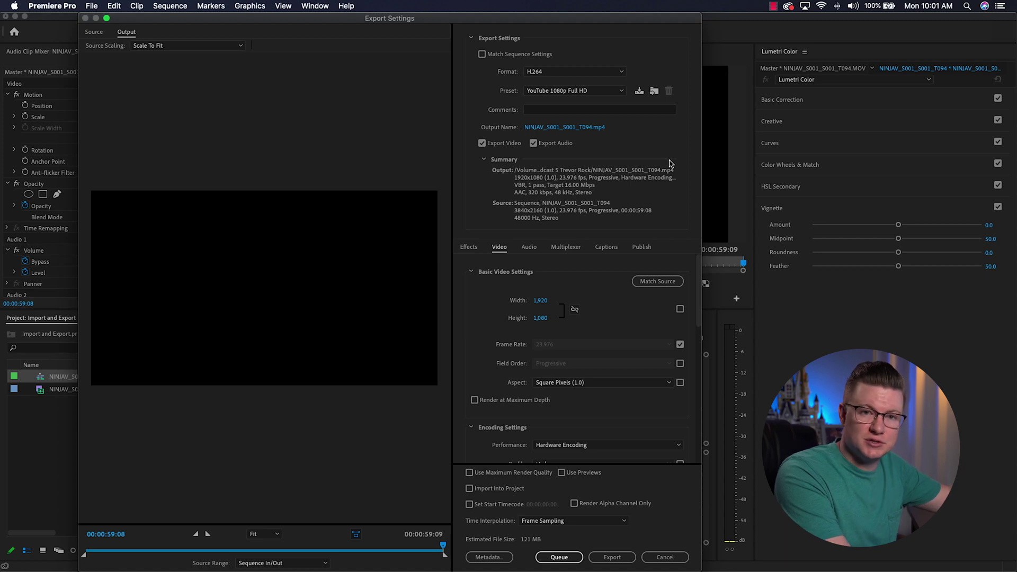
Set the bitrate encoding to VBR, 2 pass with target and maximum bitrates of 3.5 Mbps, and queue the export
drag(698, 294, 698, 428)
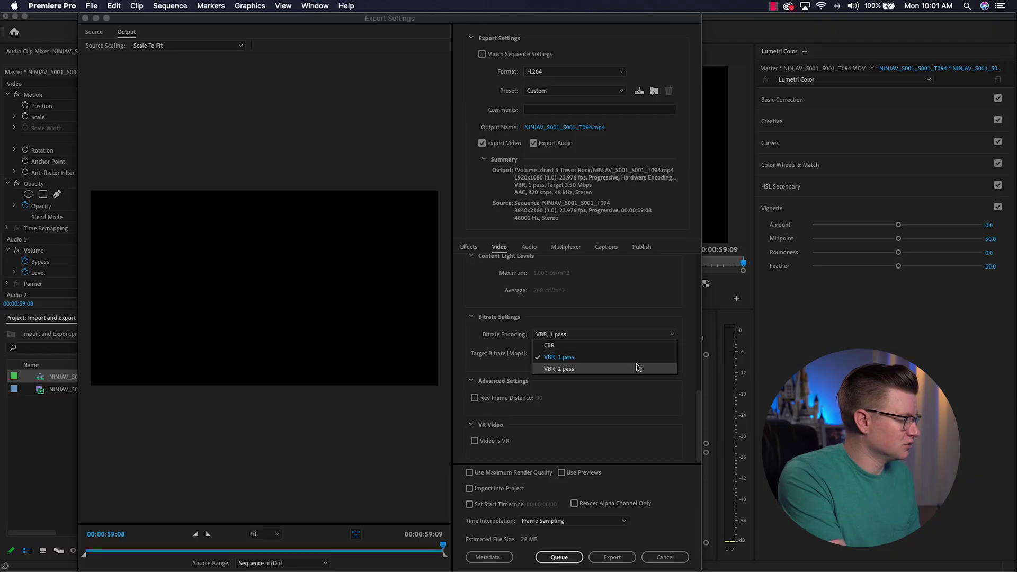
click(638, 367)
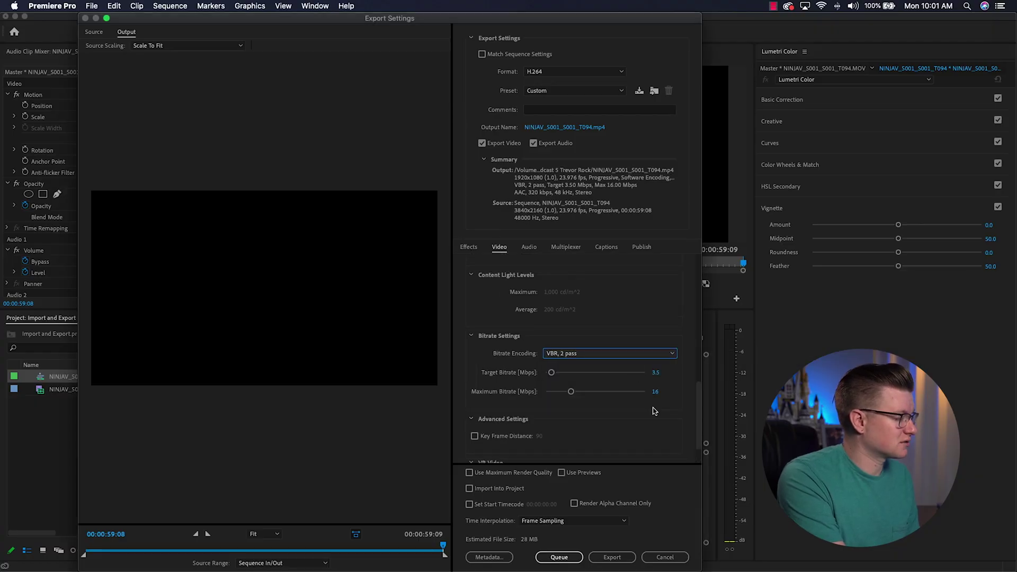
text(3.5)
key(Return)
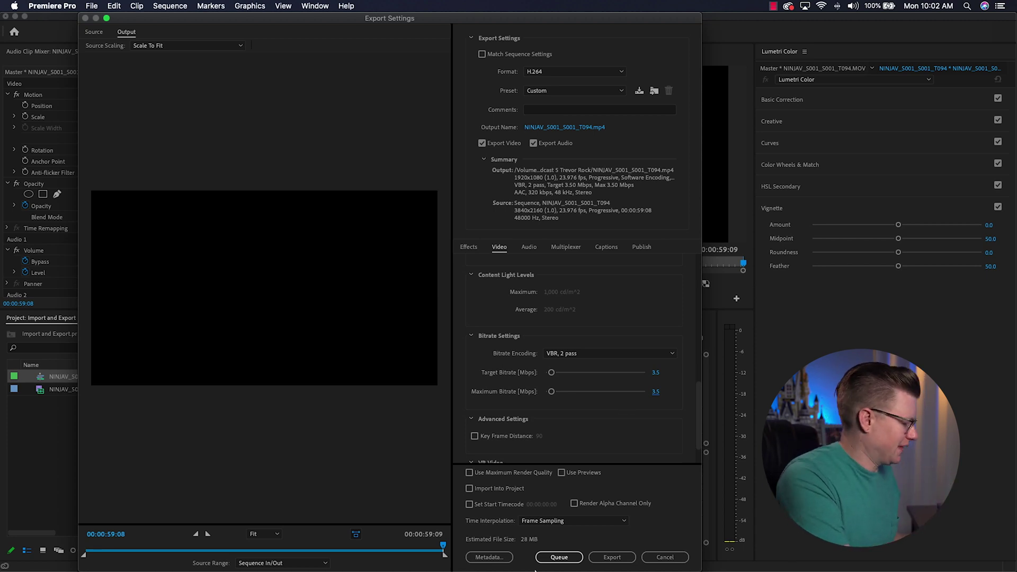
click(561, 559)
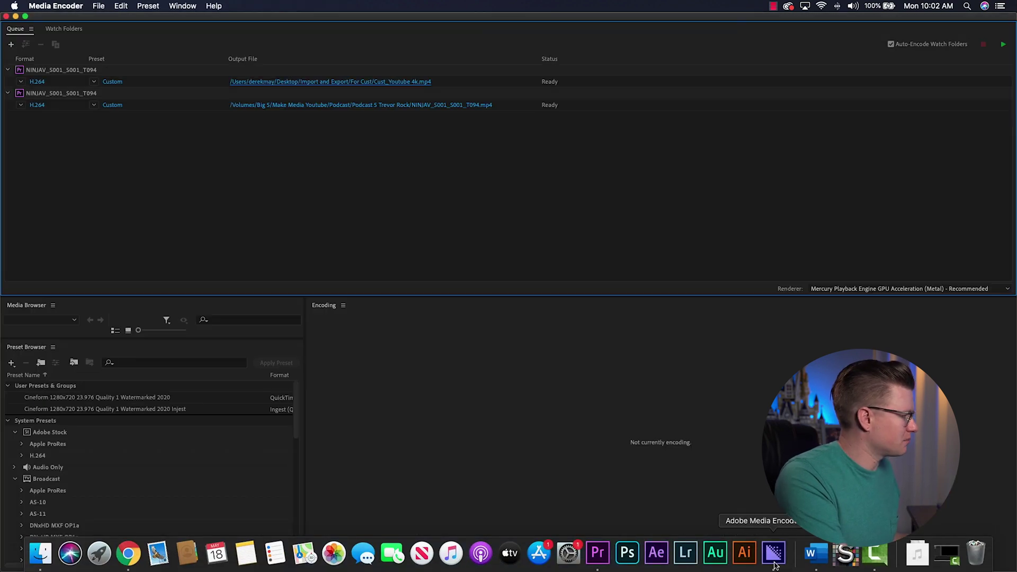
Set the second queue item's output to "Cust_Insta" in the For Cust folder inside the desktop's Import and Export folder
click(414, 106)
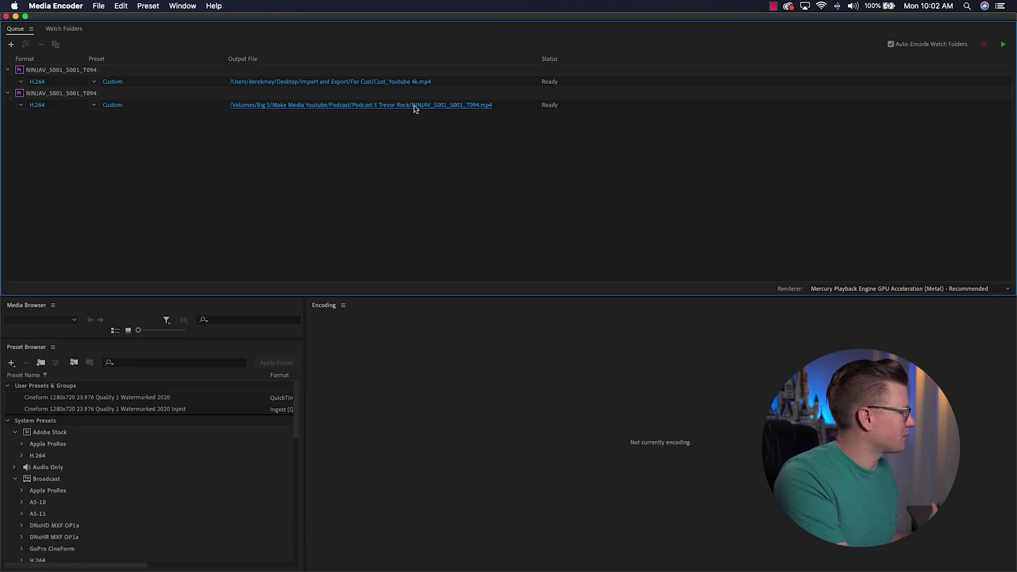
click(320, 183)
double_click(392, 167)
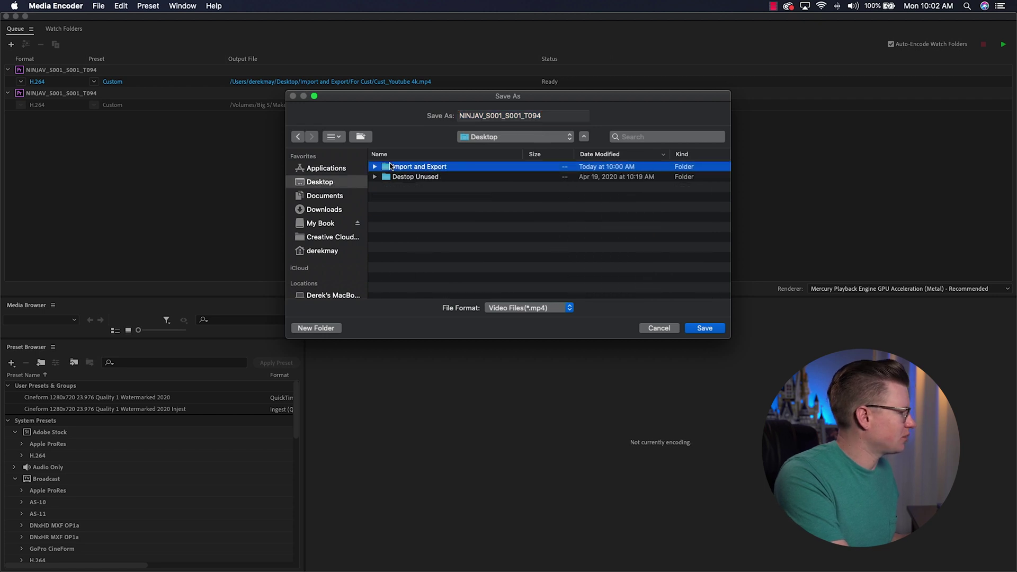
click(392, 168)
double_click(392, 167)
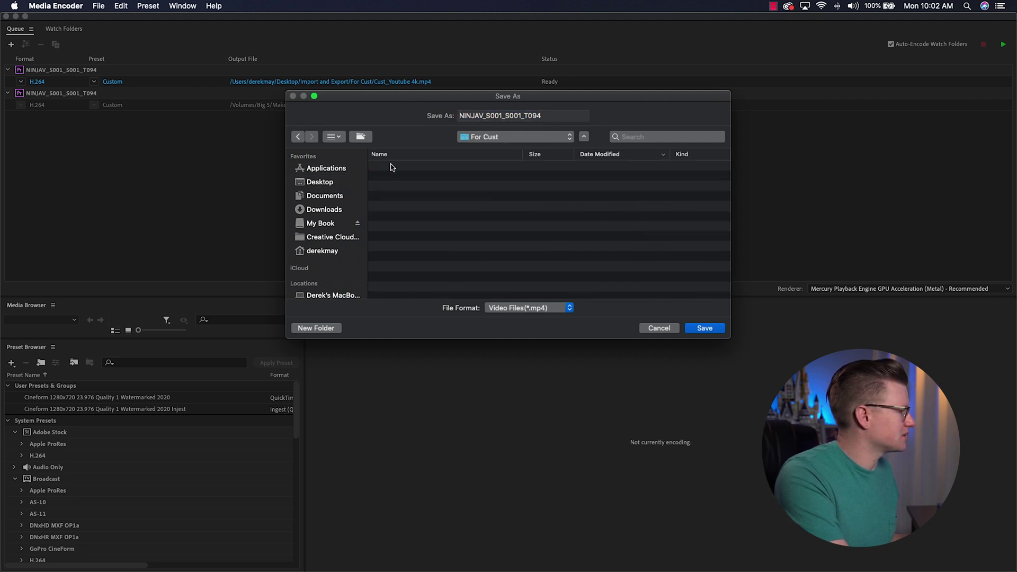
double_click(549, 115)
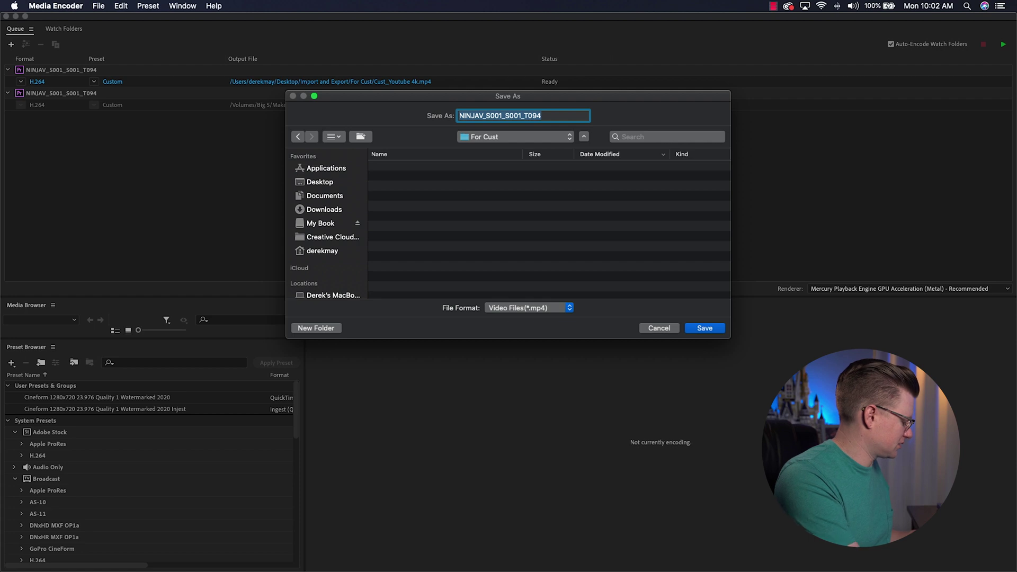
text(Cust_Insta)
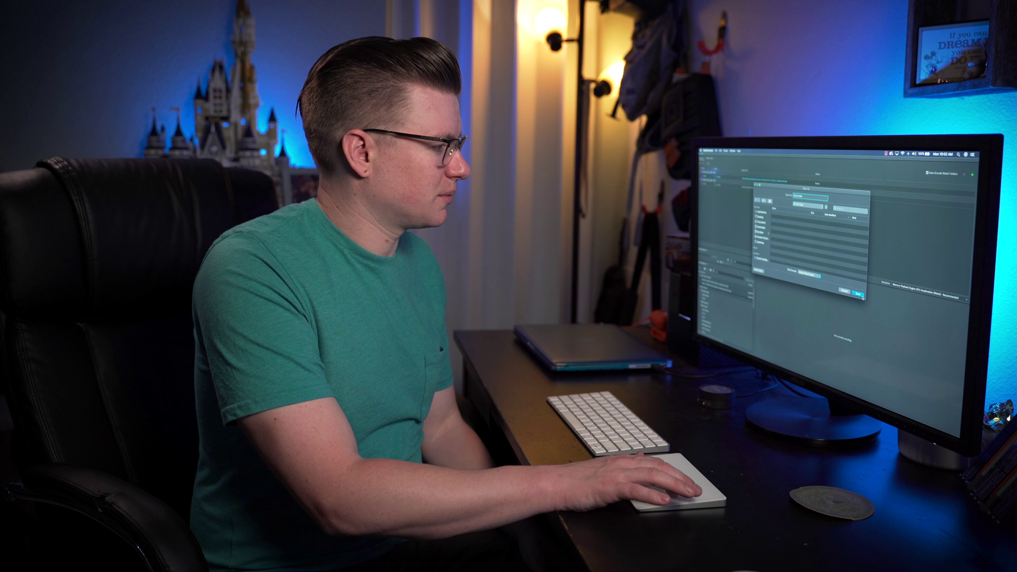
click(704, 328)
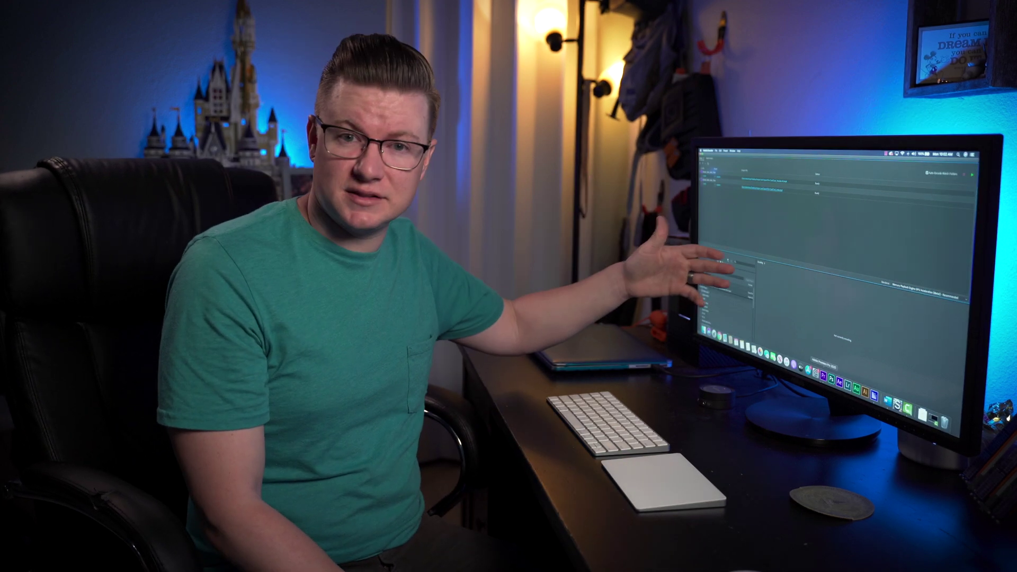
mouse_move(822, 374)
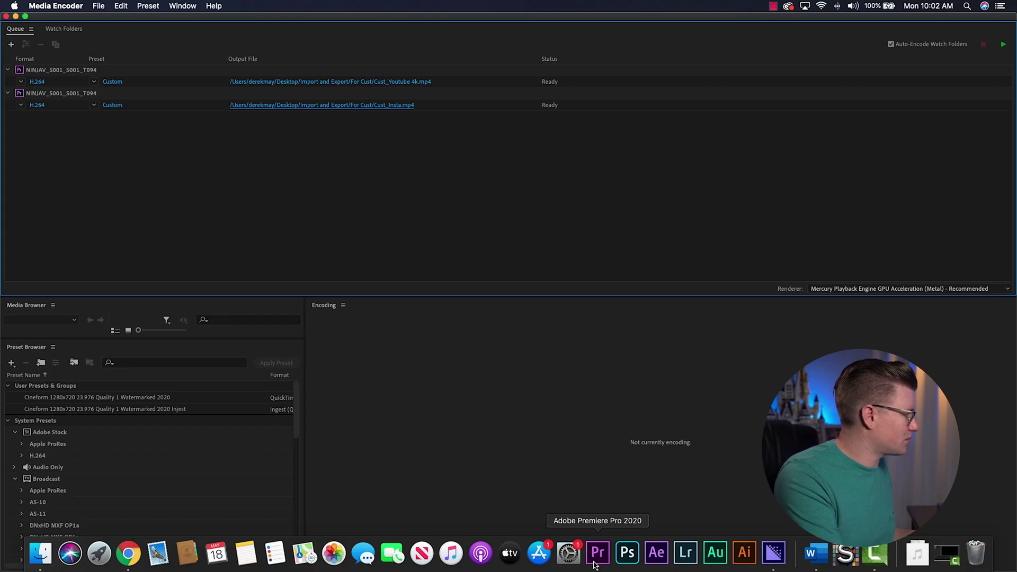
Switch to Premiere Pro and start another media export of the sequence with the Facebook 2160p 4K Ultra HD preset
click(596, 553)
click(91, 6)
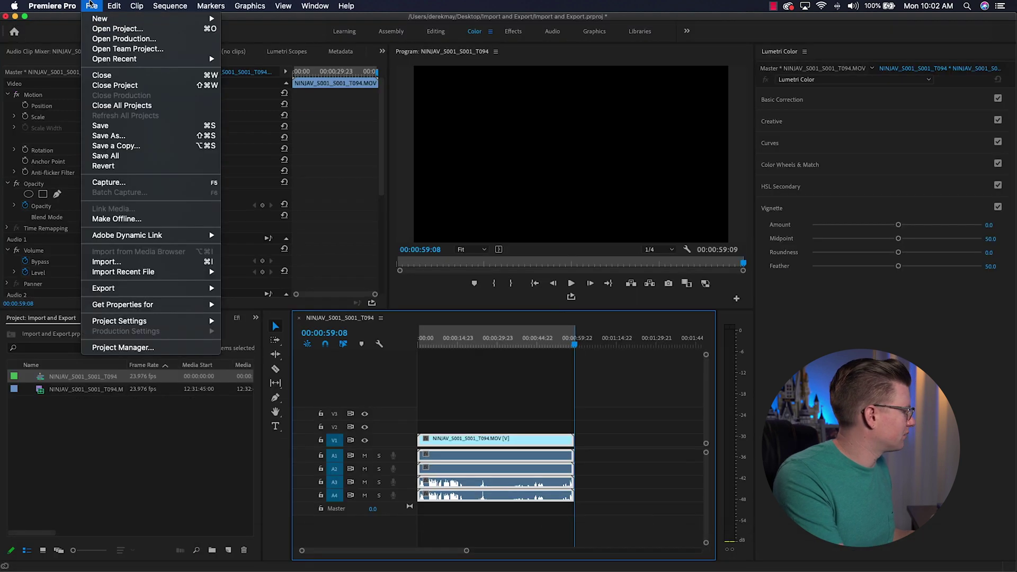
mouse_move(139, 294)
click(299, 289)
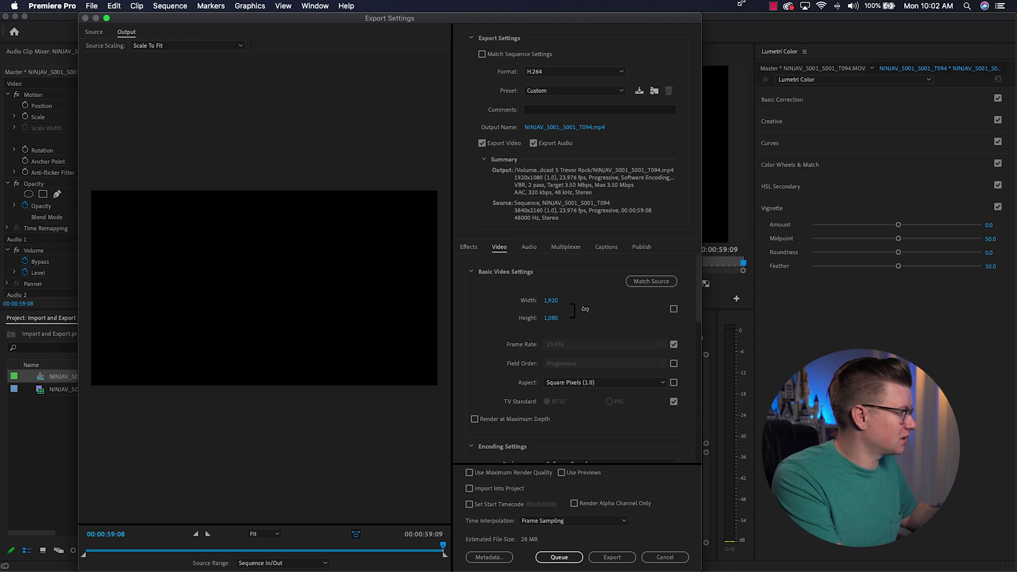
click(575, 90)
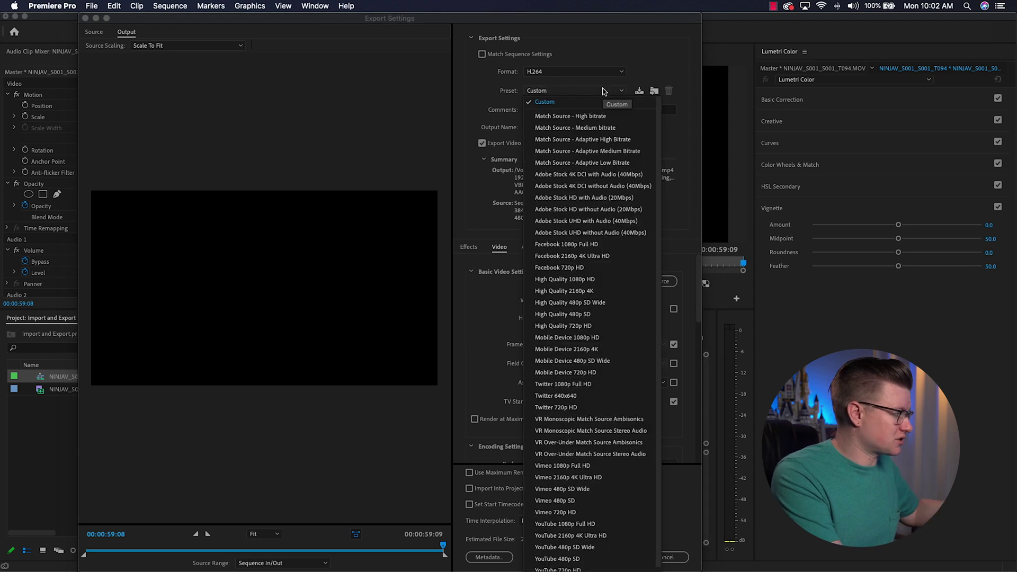
click(591, 256)
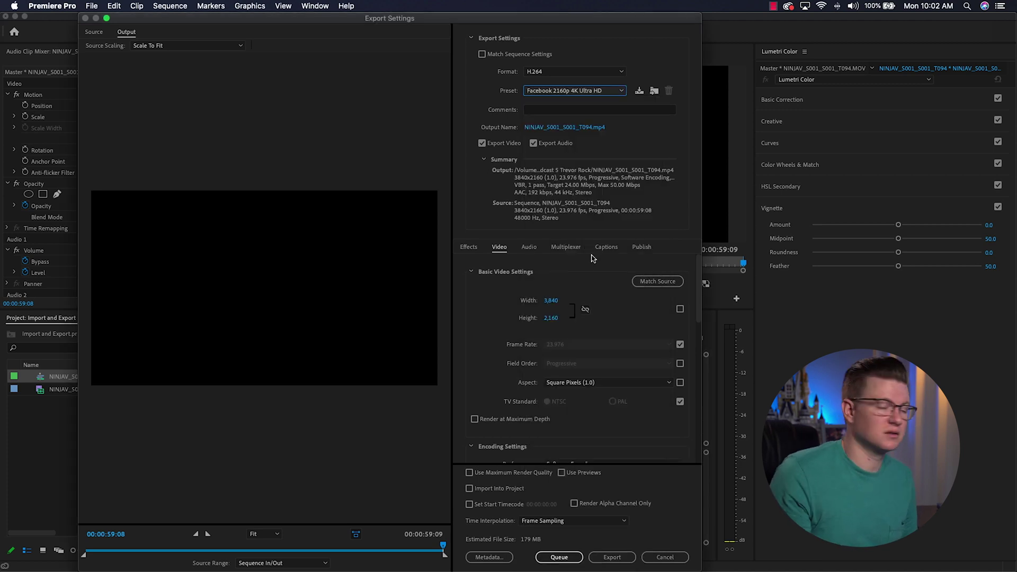
Set the bitrate encoding to VBR, 2 pass and queue the Facebook export
drag(697, 288, 635, 426)
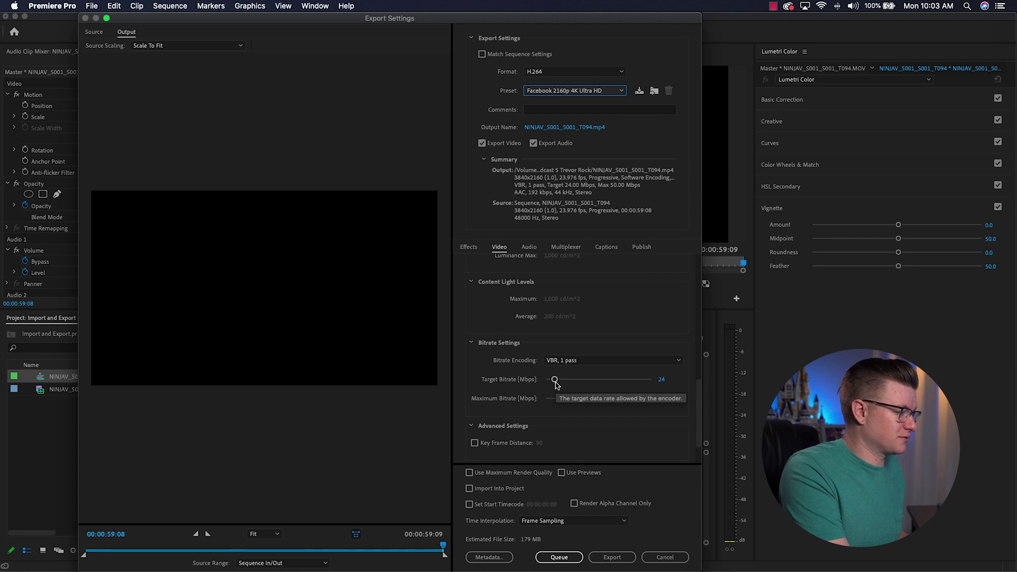
click(614, 359)
click(585, 395)
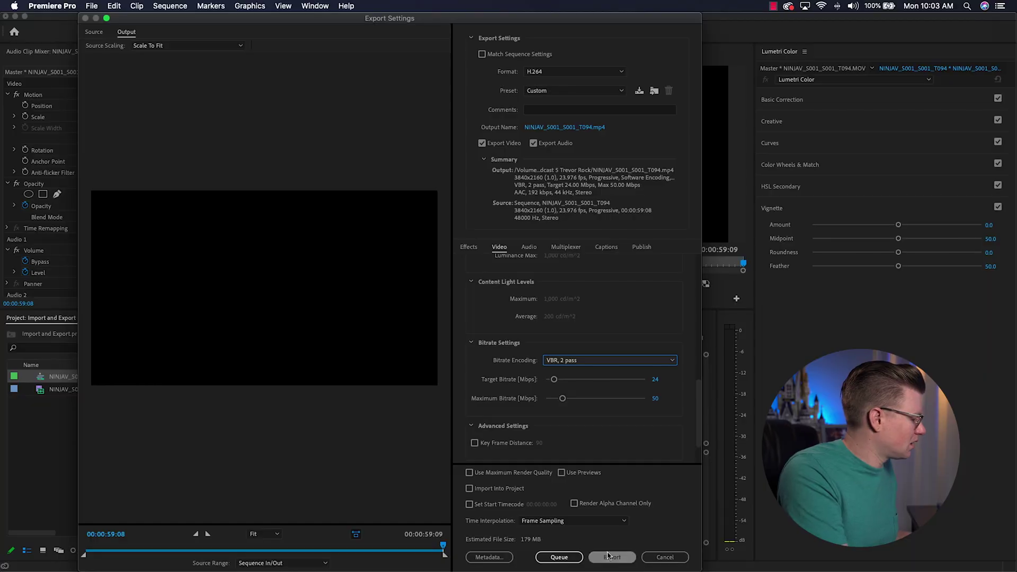
click(569, 556)
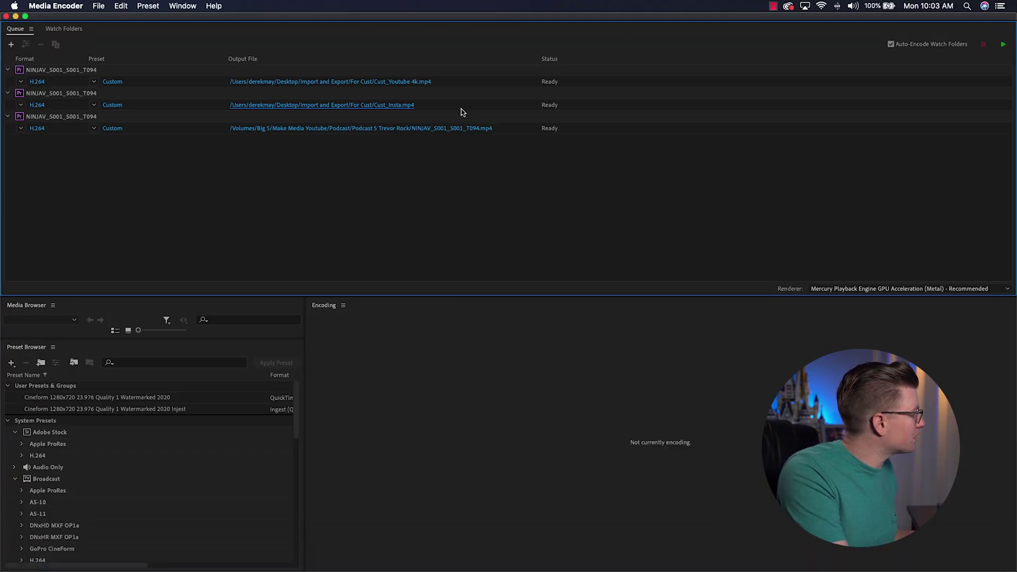
Set the third queue item's output to "Cust_Facebook" in the Import and Export folder's For Cust subfolder, and start encoding the queue
click(456, 129)
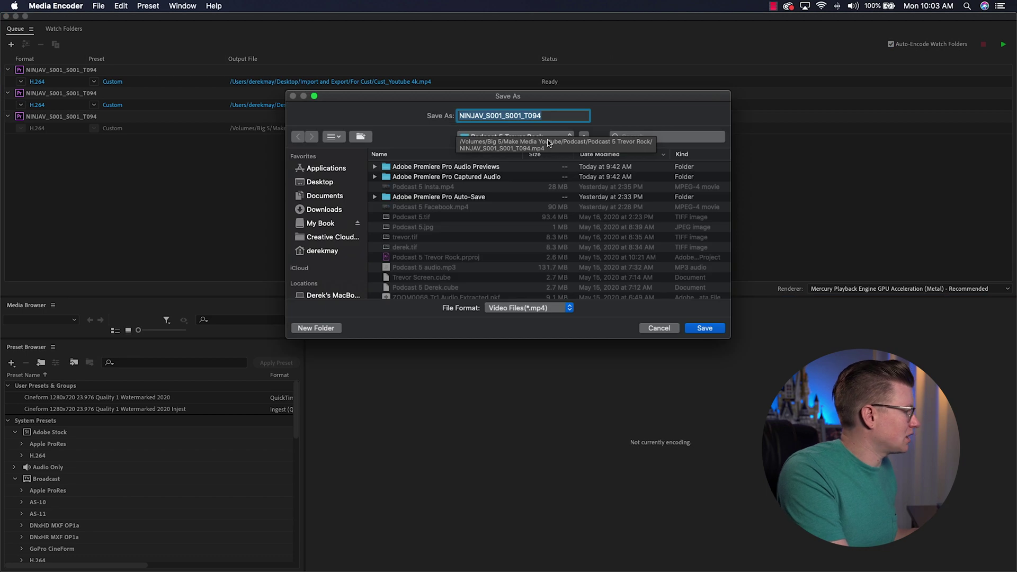
click(324, 181)
double_click(409, 167)
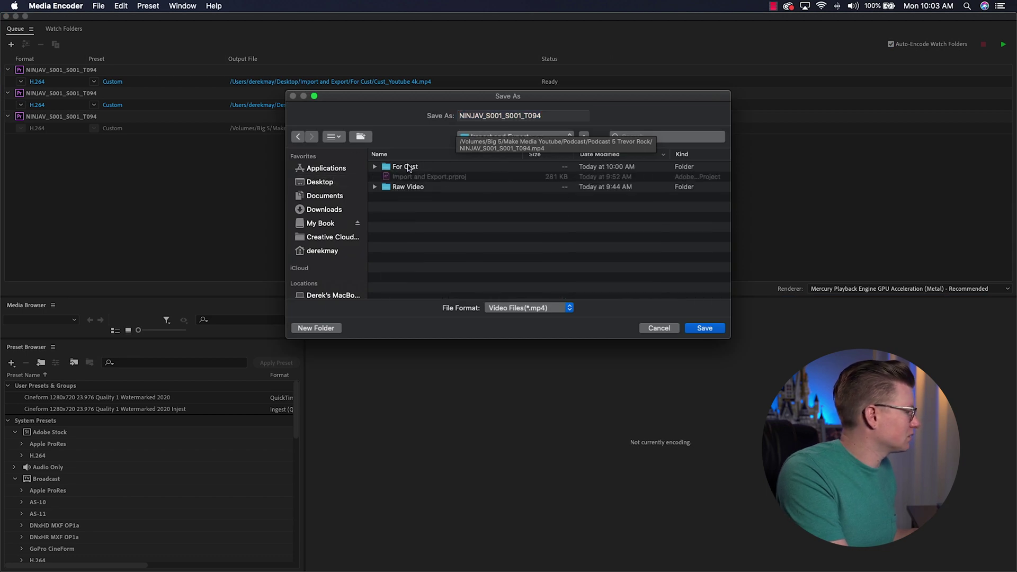
double_click(391, 167)
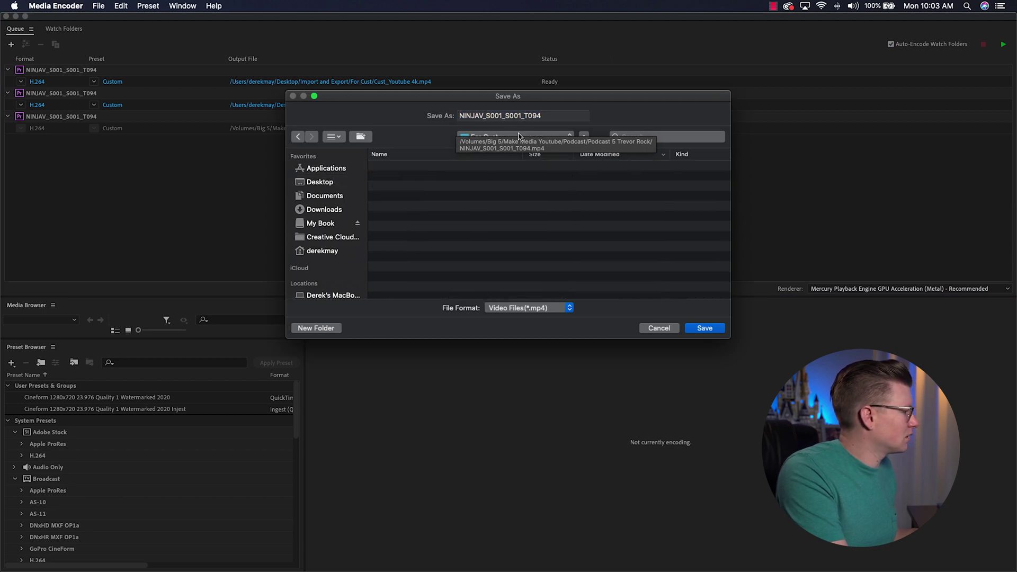
key(Tab)
text(Cust)
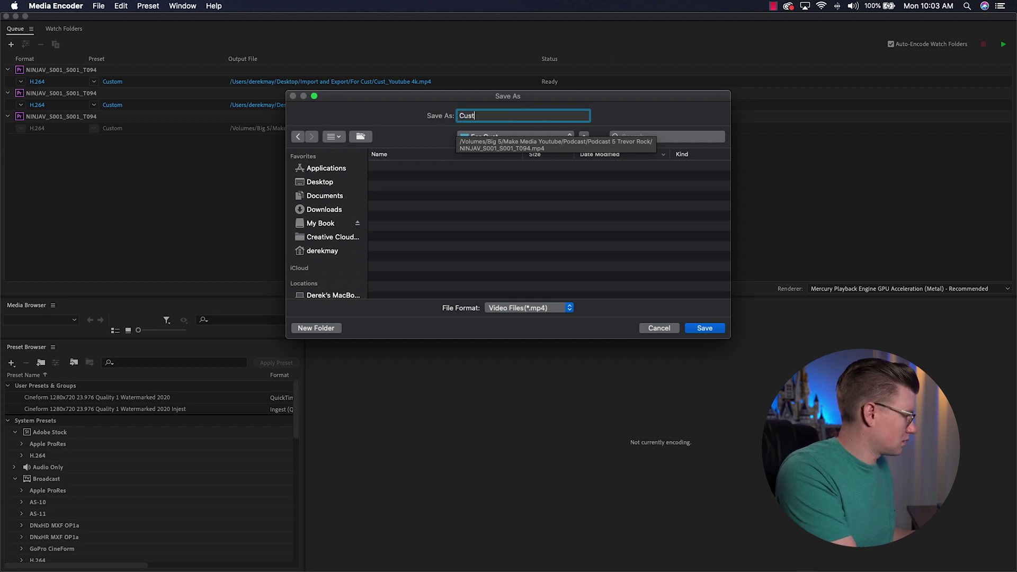
text(_Facebook)
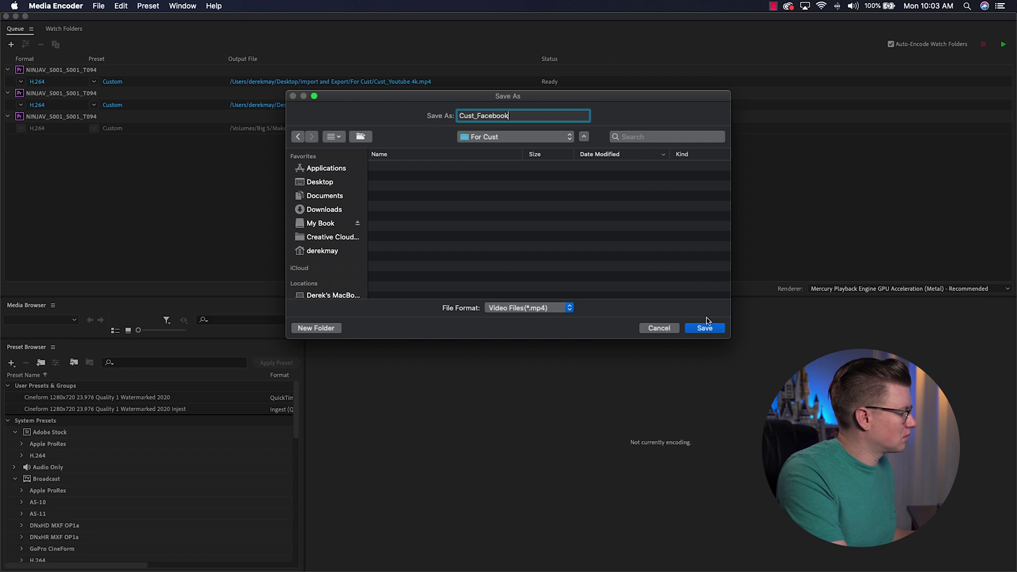
click(708, 330)
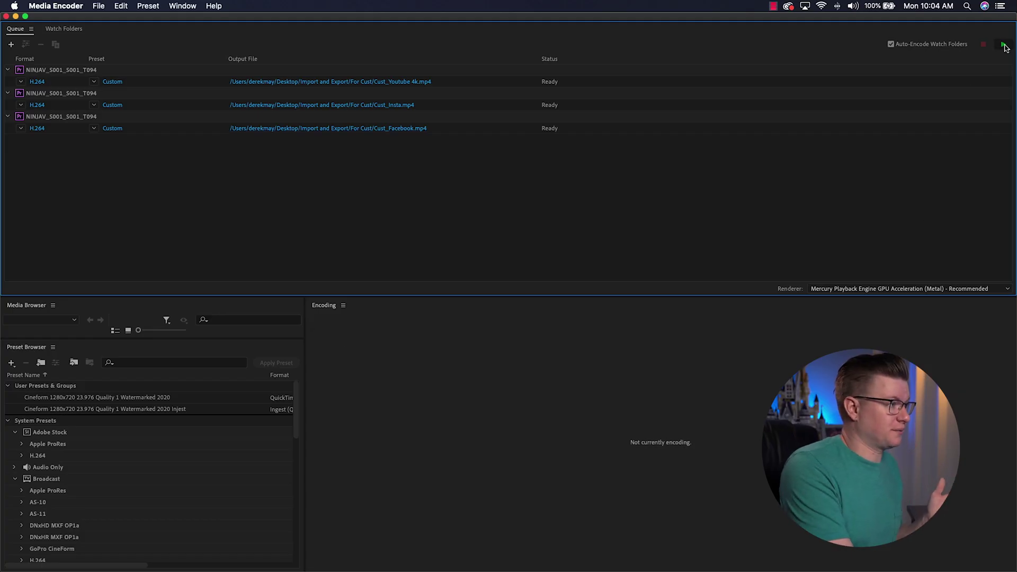
click(1003, 45)
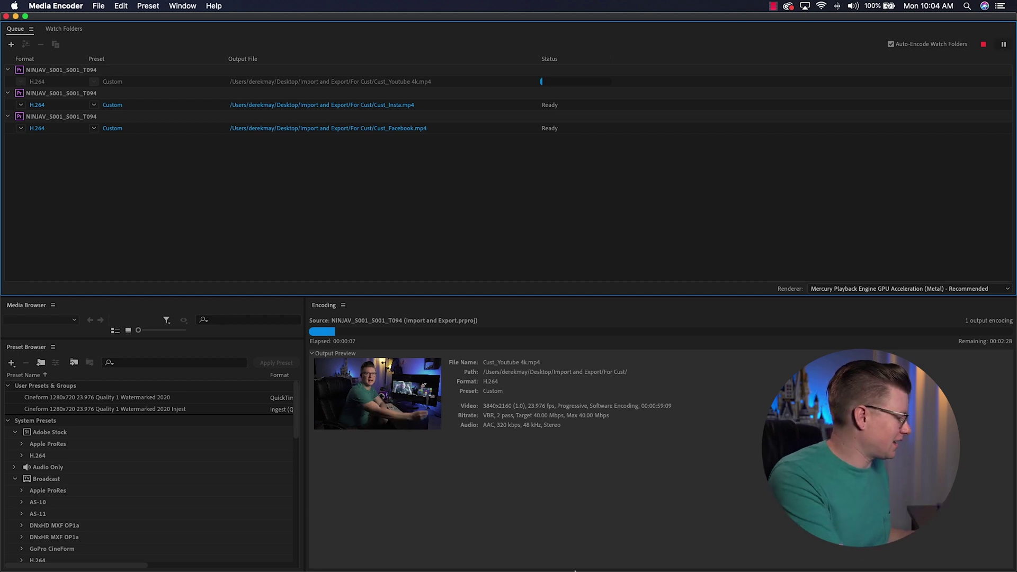
Switch to Premiere Pro and split the timeline clip with the Razor tool at 00:00:21:04 and again a little further on
mouse_move(567, 564)
click(598, 553)
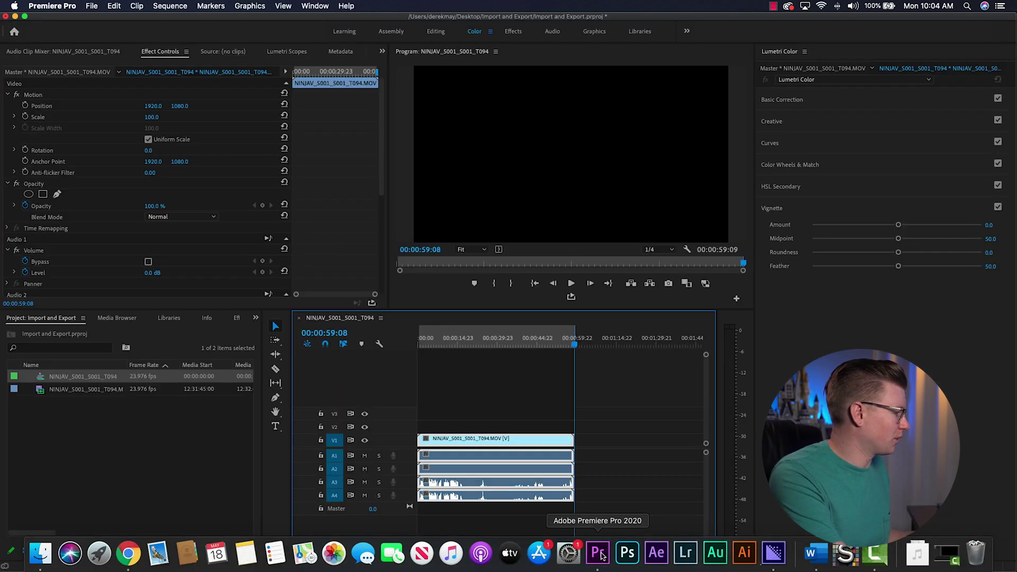
click(474, 345)
drag(476, 347, 473, 346)
key(c)
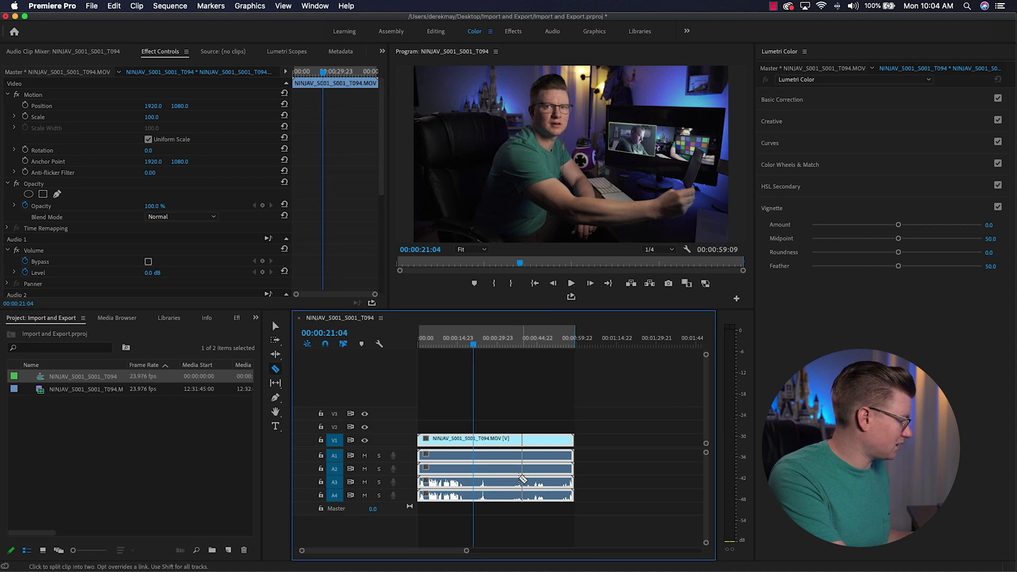
click(473, 443)
click(494, 443)
Move the cut clip segments apart to leave gaps between them on the timeline, and switch back to Media Encoder
key(v)
mouse_move(511, 440)
mouse_down()
mouse_move(539, 439)
mouse_move(499, 441)
mouse_up()
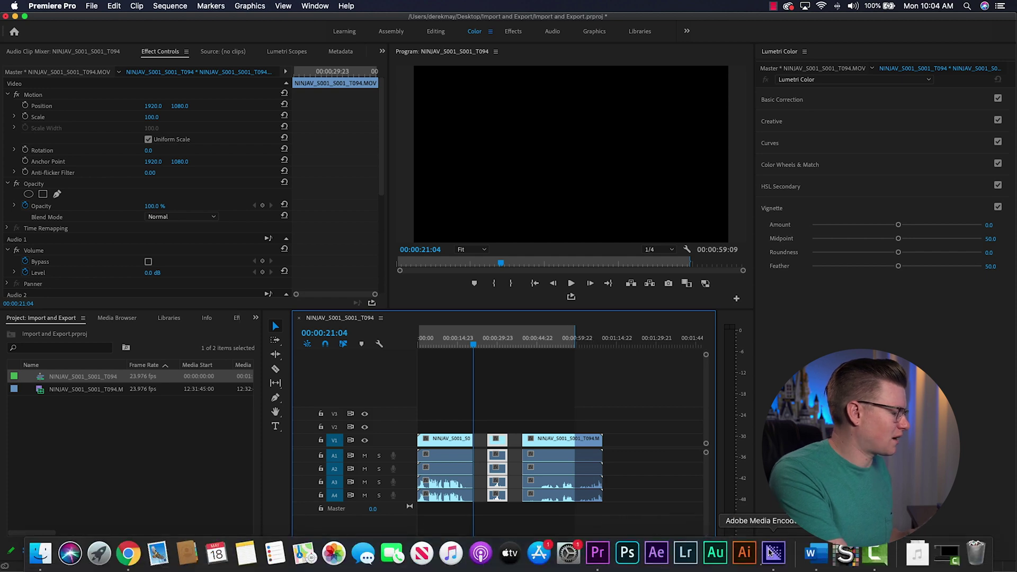
click(773, 552)
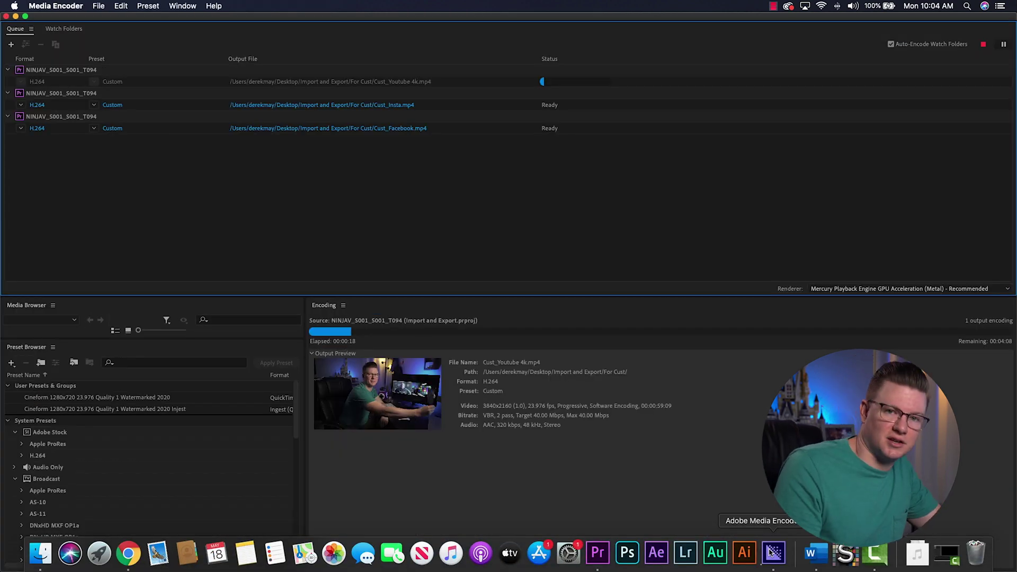